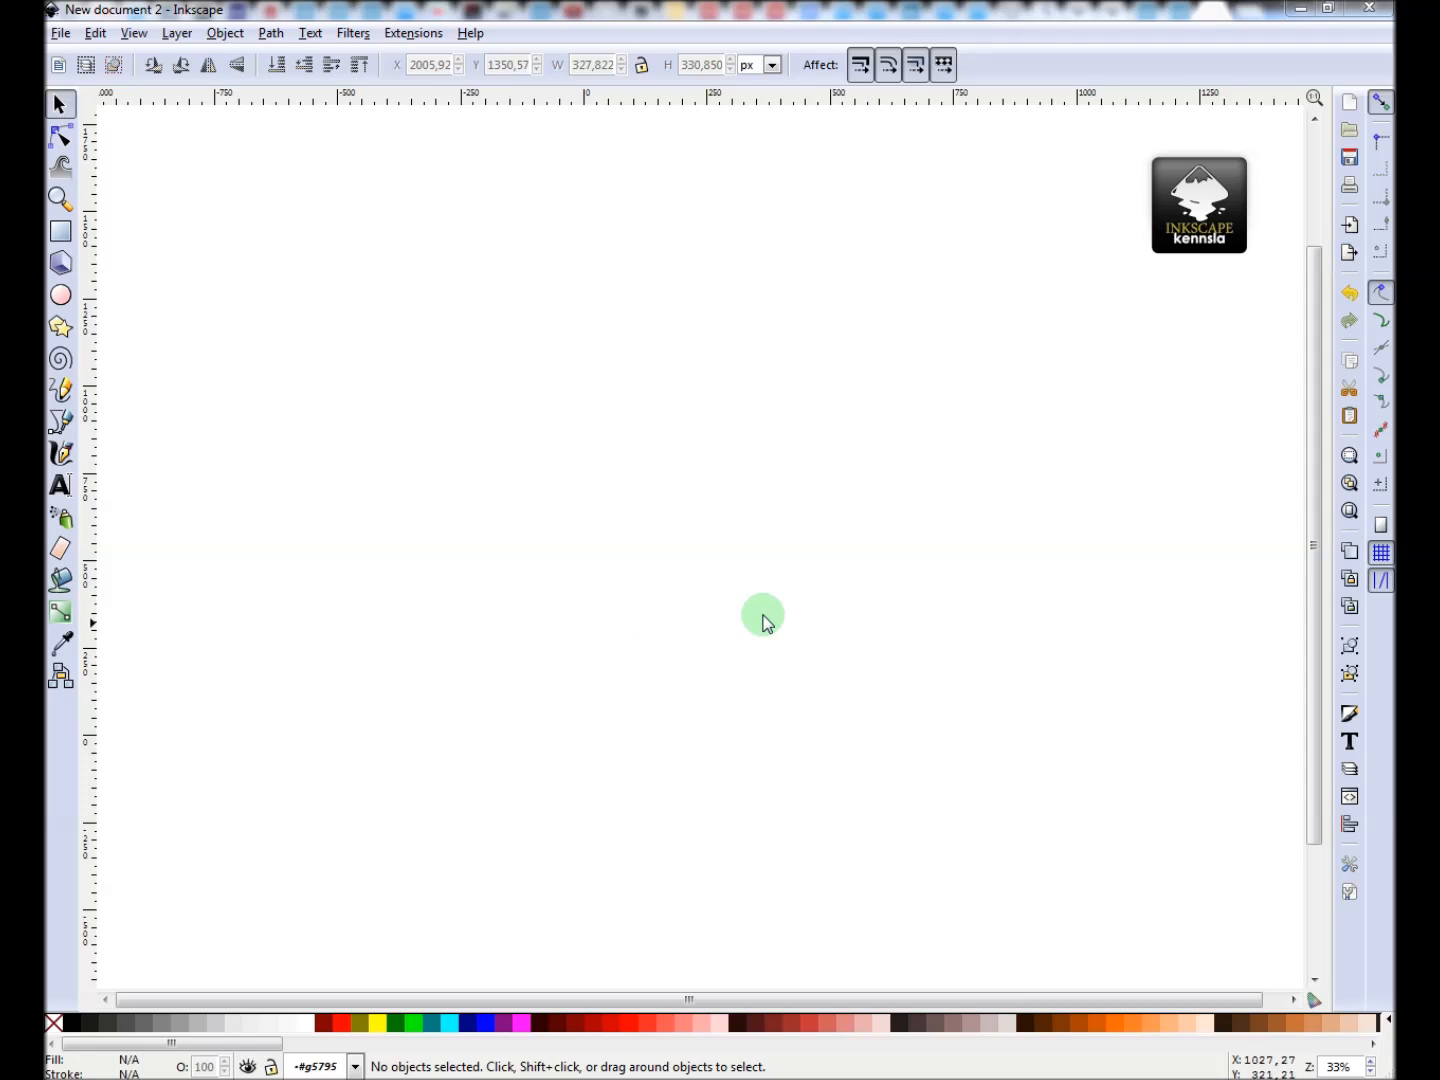
# Step: Draw an upright magenta rectangle about 627 px wide and 1167 px high, and activate the Selector tool
pyautogui.click(70, 232)
pyautogui.moveTo(469, 349); pyautogui.dragTo(688, 755)
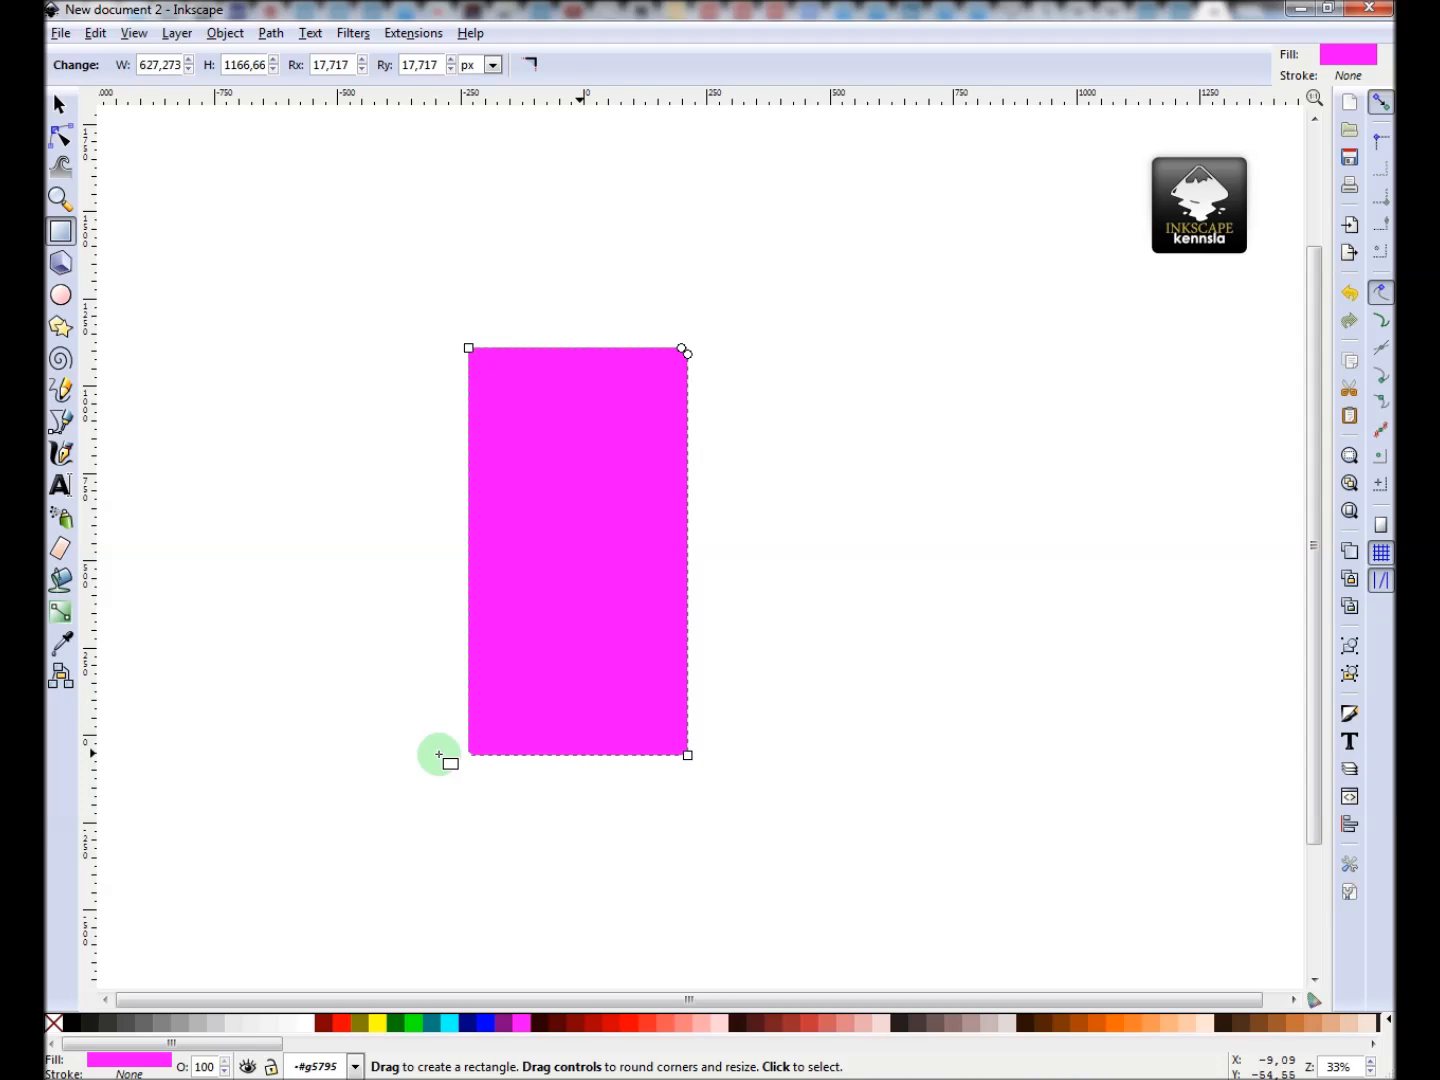
pyautogui.press('F1')
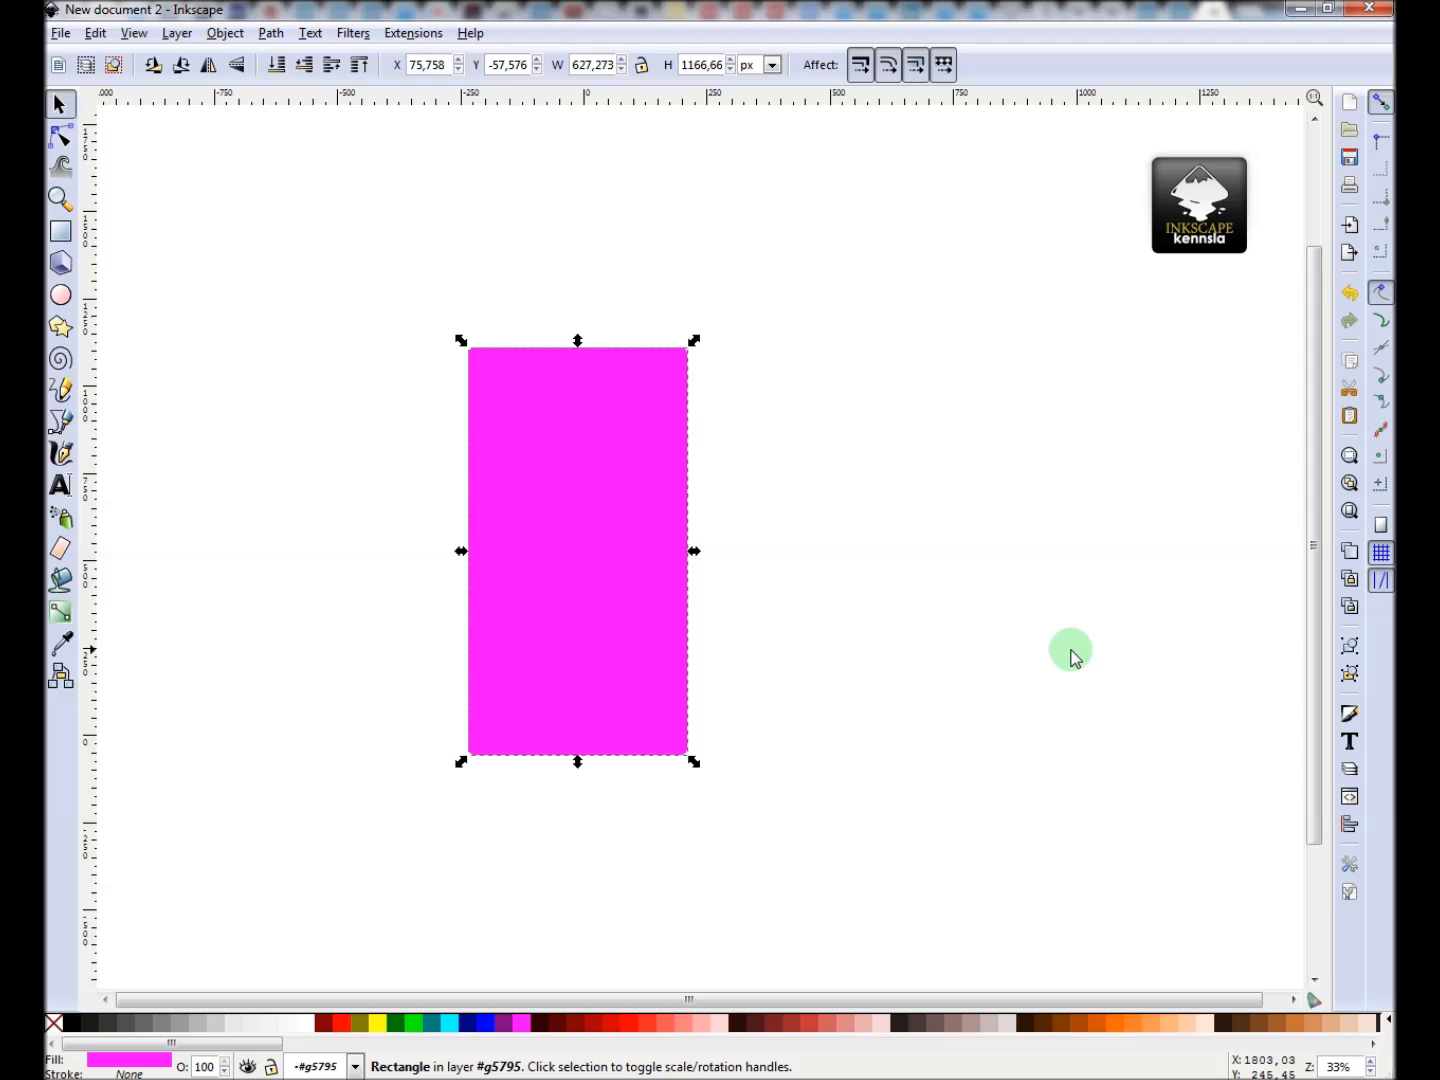
# Step: Scale the rectangle from its upper-right corner into a narrow upright bar about 176 px wide and 1076 px high
pyautogui.click(571, 521)
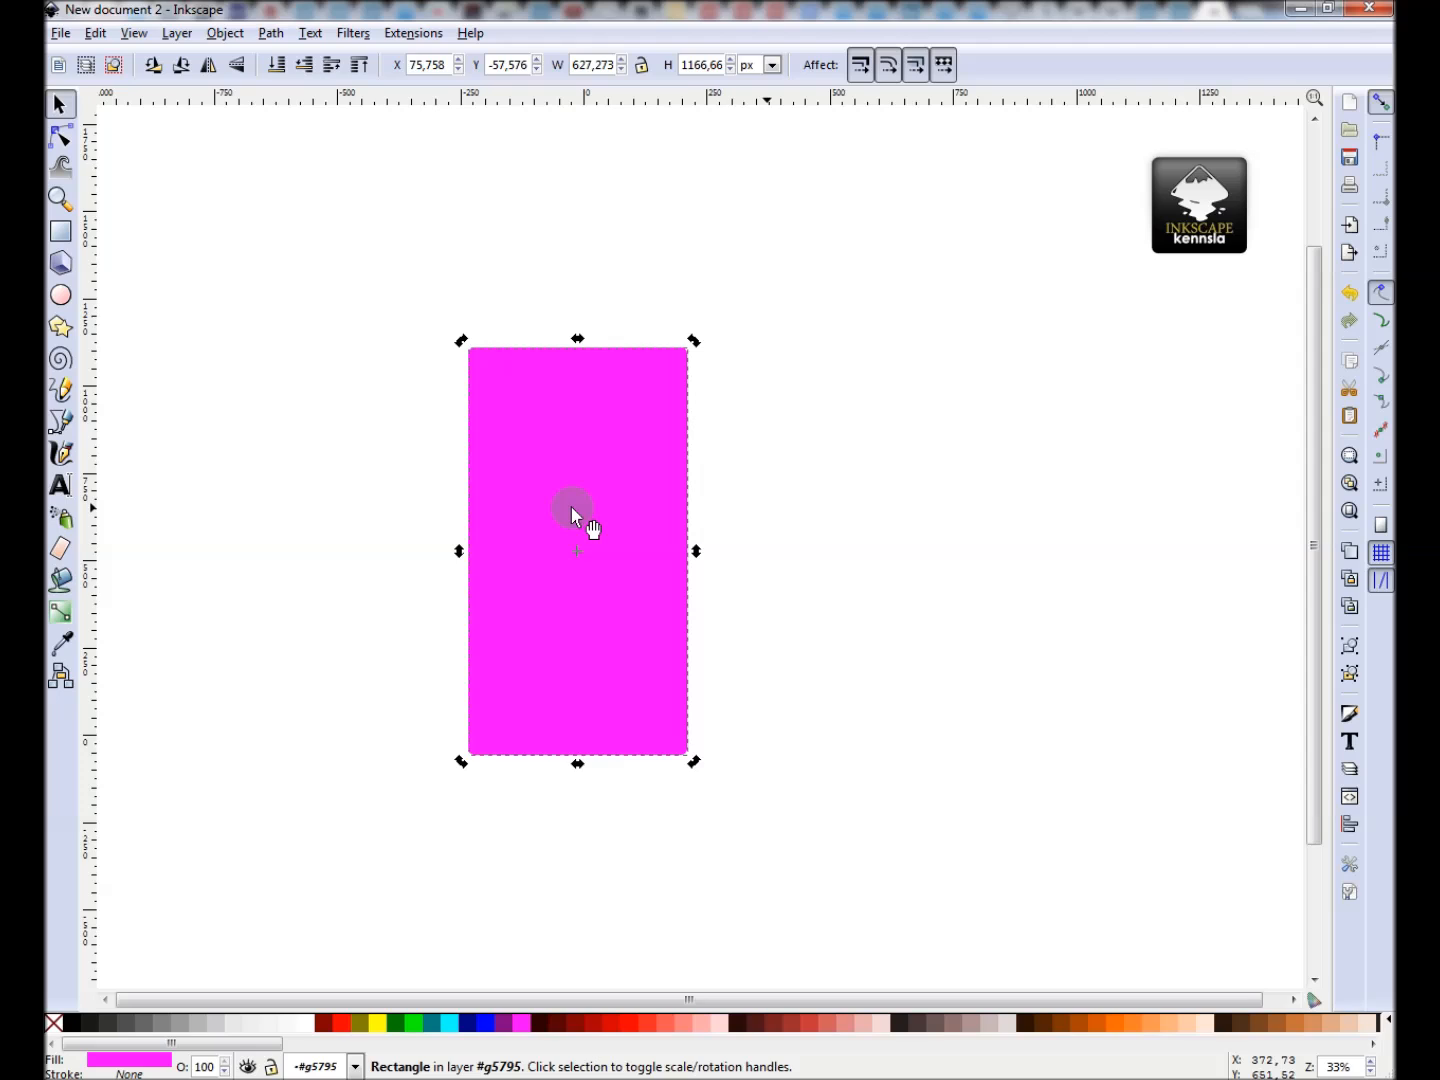
pyautogui.click(574, 509)
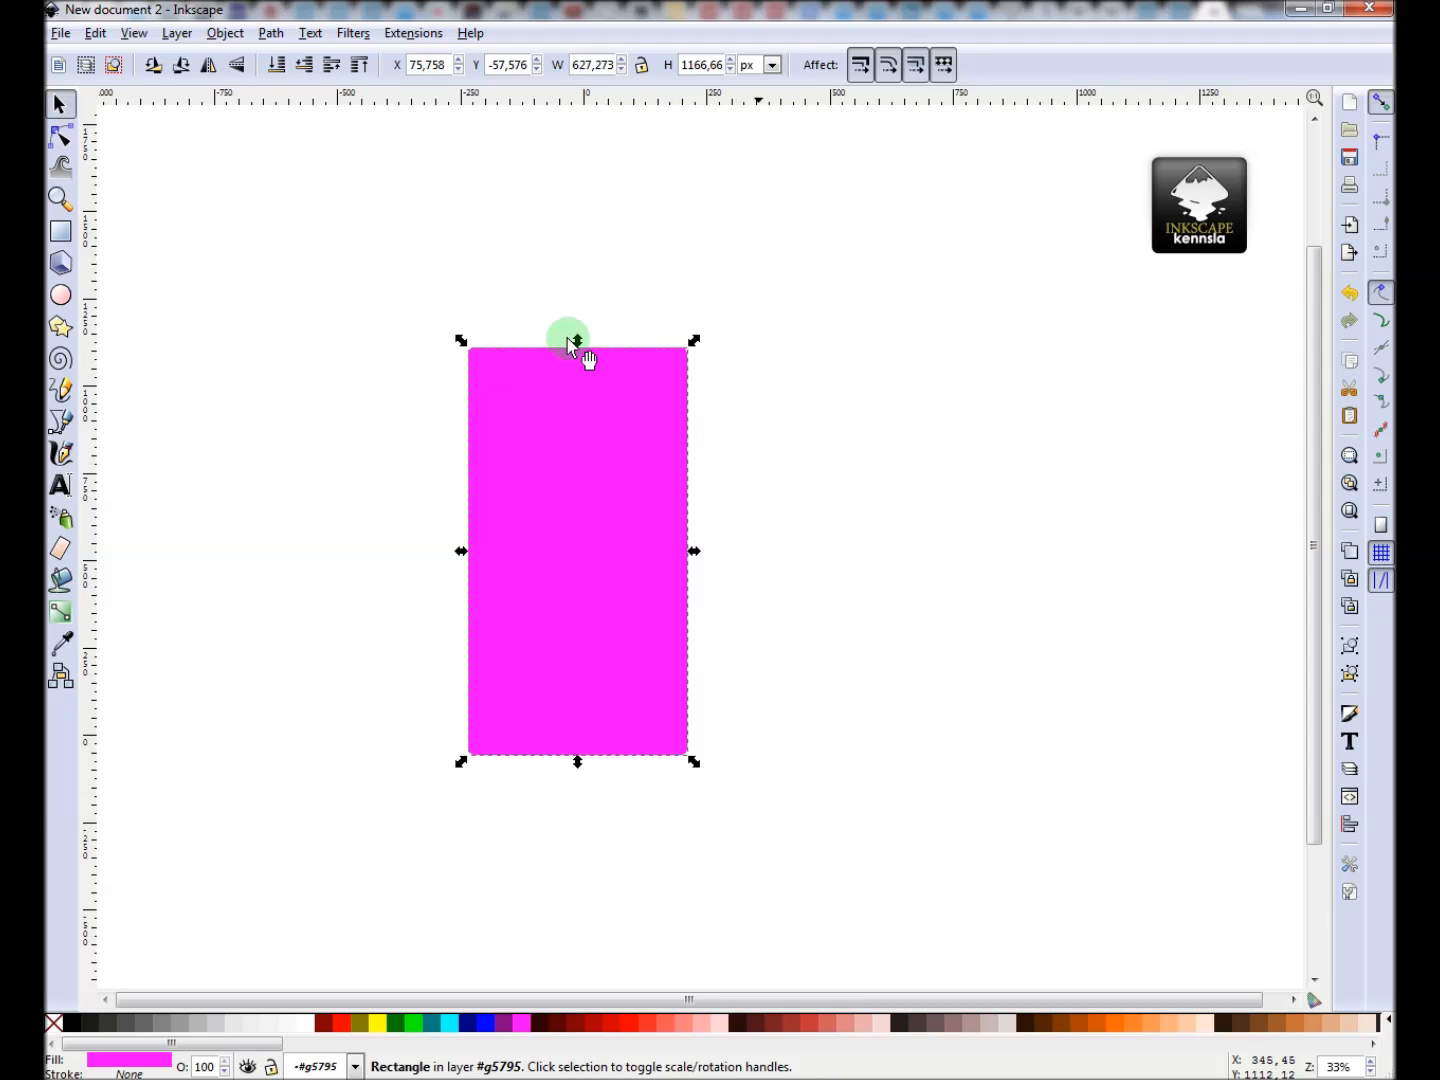
pyautogui.moveTo(693, 341); pyautogui.dragTo(531, 378)
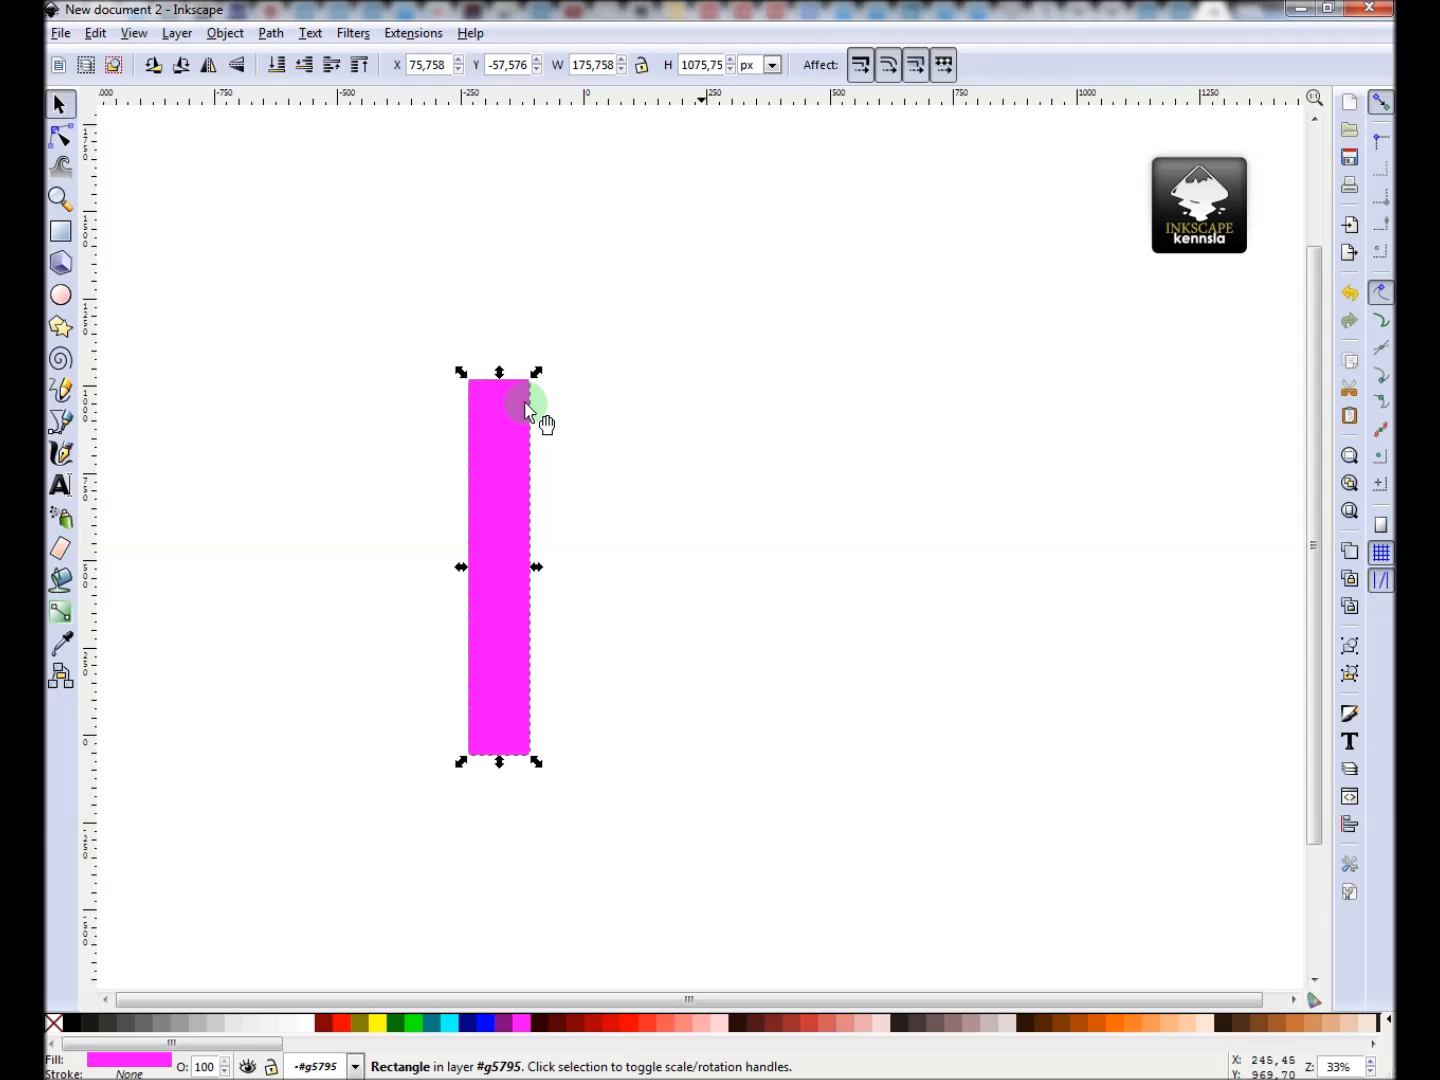
# Step: Try skewing the bar slightly sideways and rotating it freely about its centre, undoing each change
pyautogui.click(502, 447)
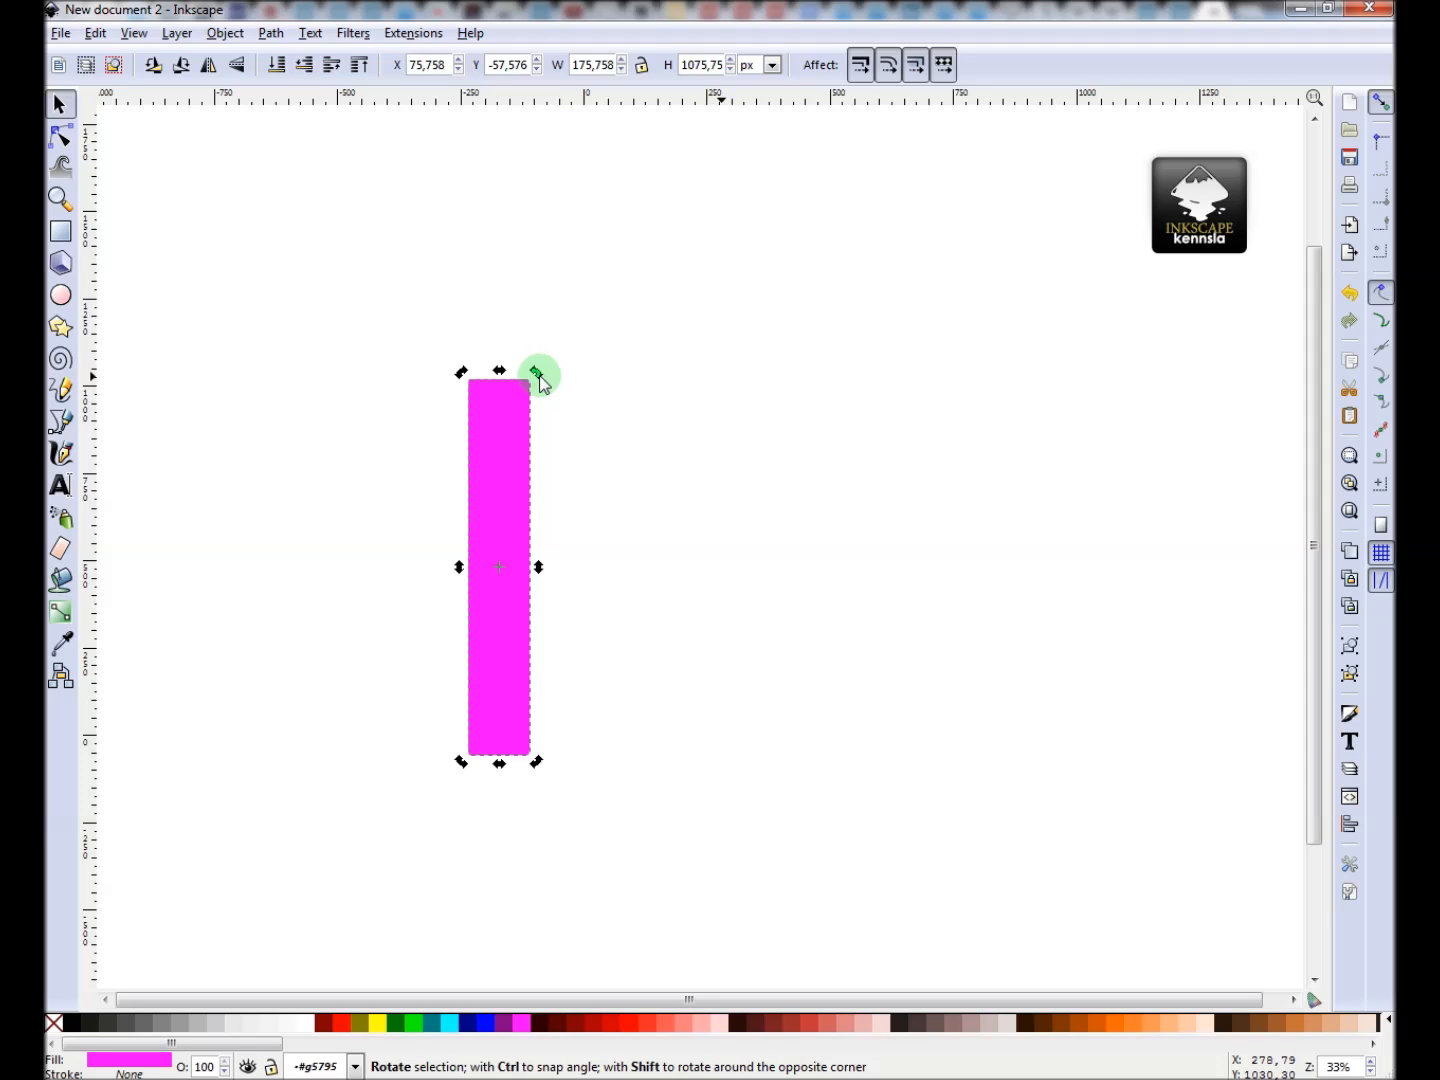
pyautogui.moveTo(496, 378)
pyautogui.mouseDown()
pyautogui.moveTo(518, 375)
pyautogui.moveTo(502, 379)
pyautogui.mouseUp()
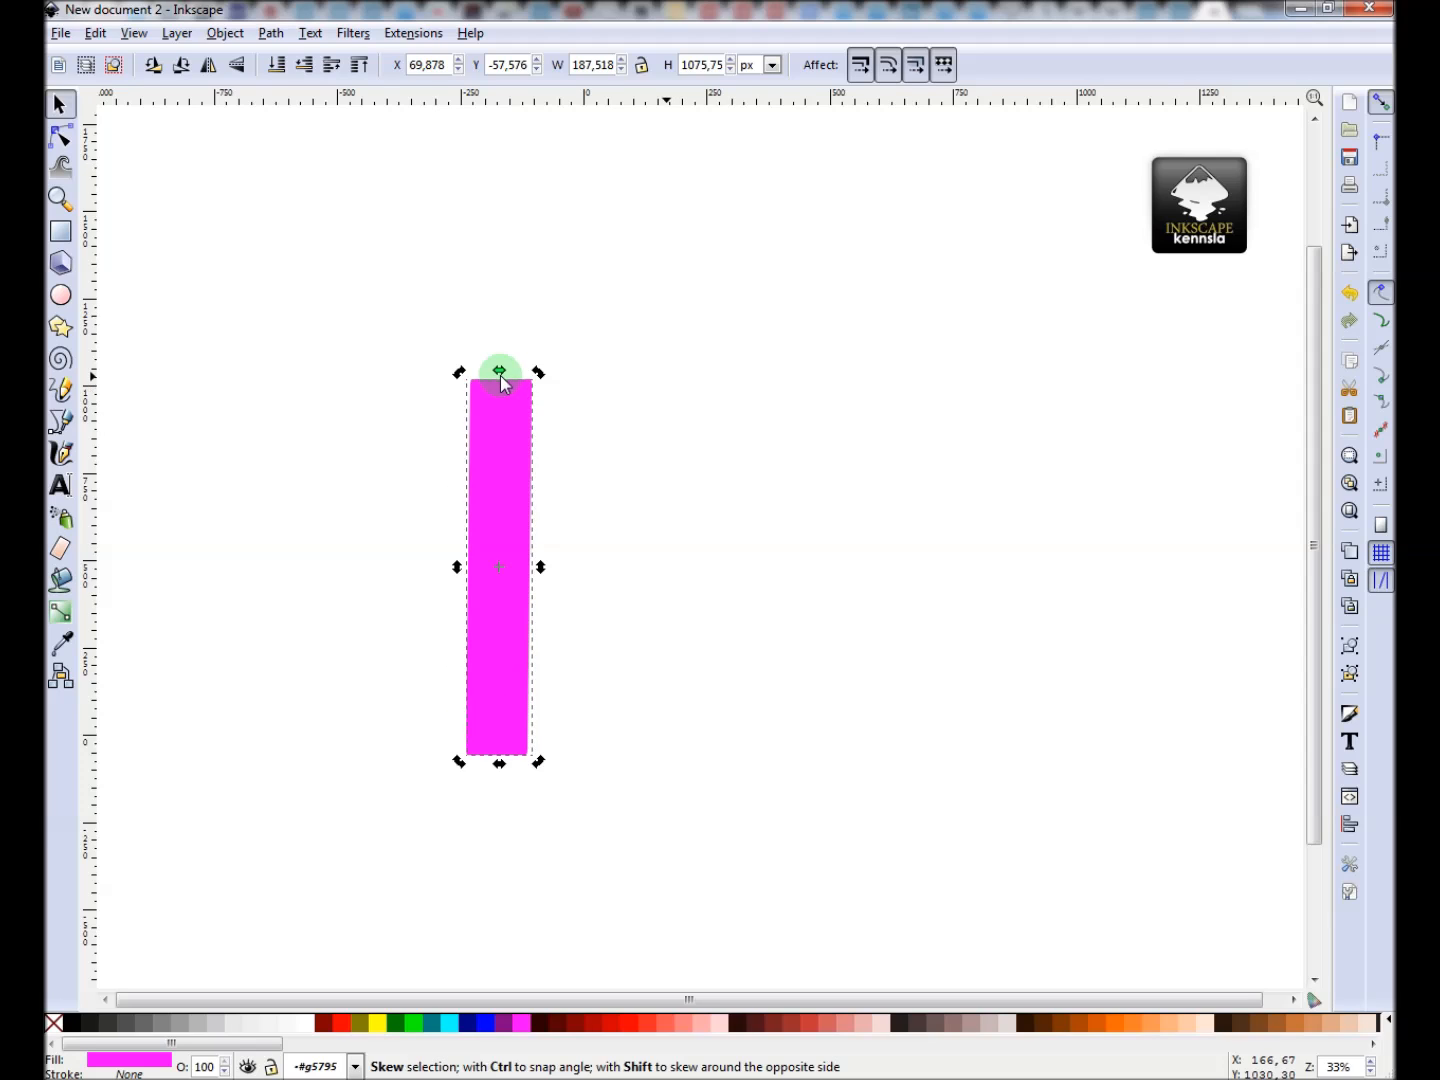
pyautogui.hotkey('ctrl', 'z')
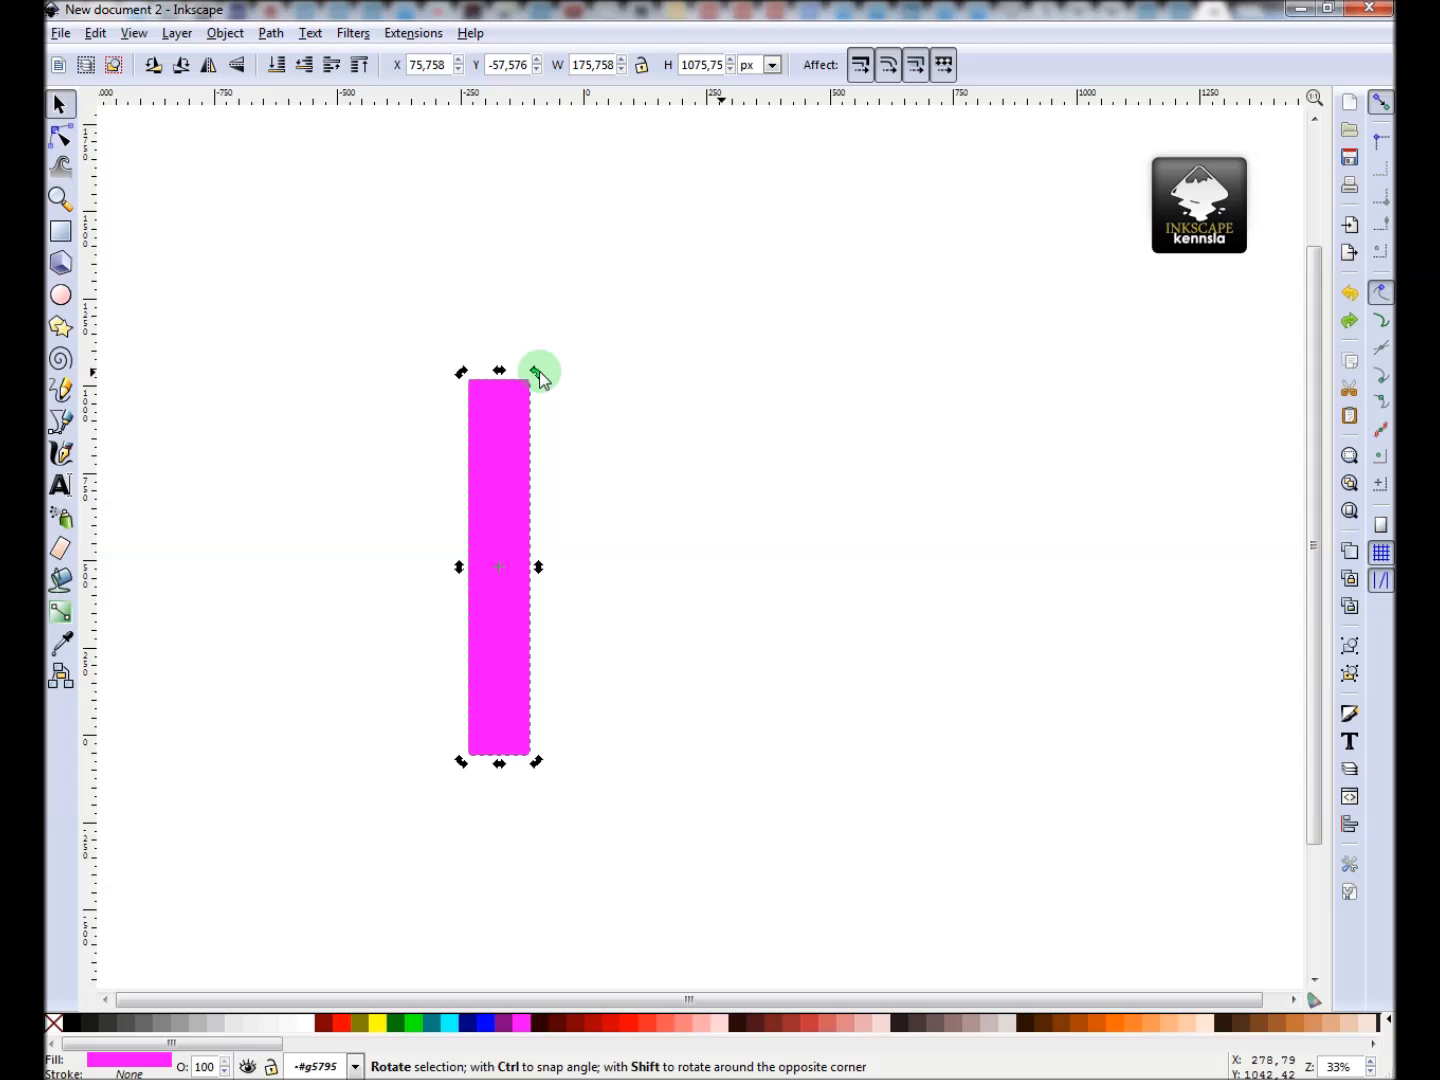
pyautogui.moveTo(538, 381); pyautogui.dragTo(548, 730)
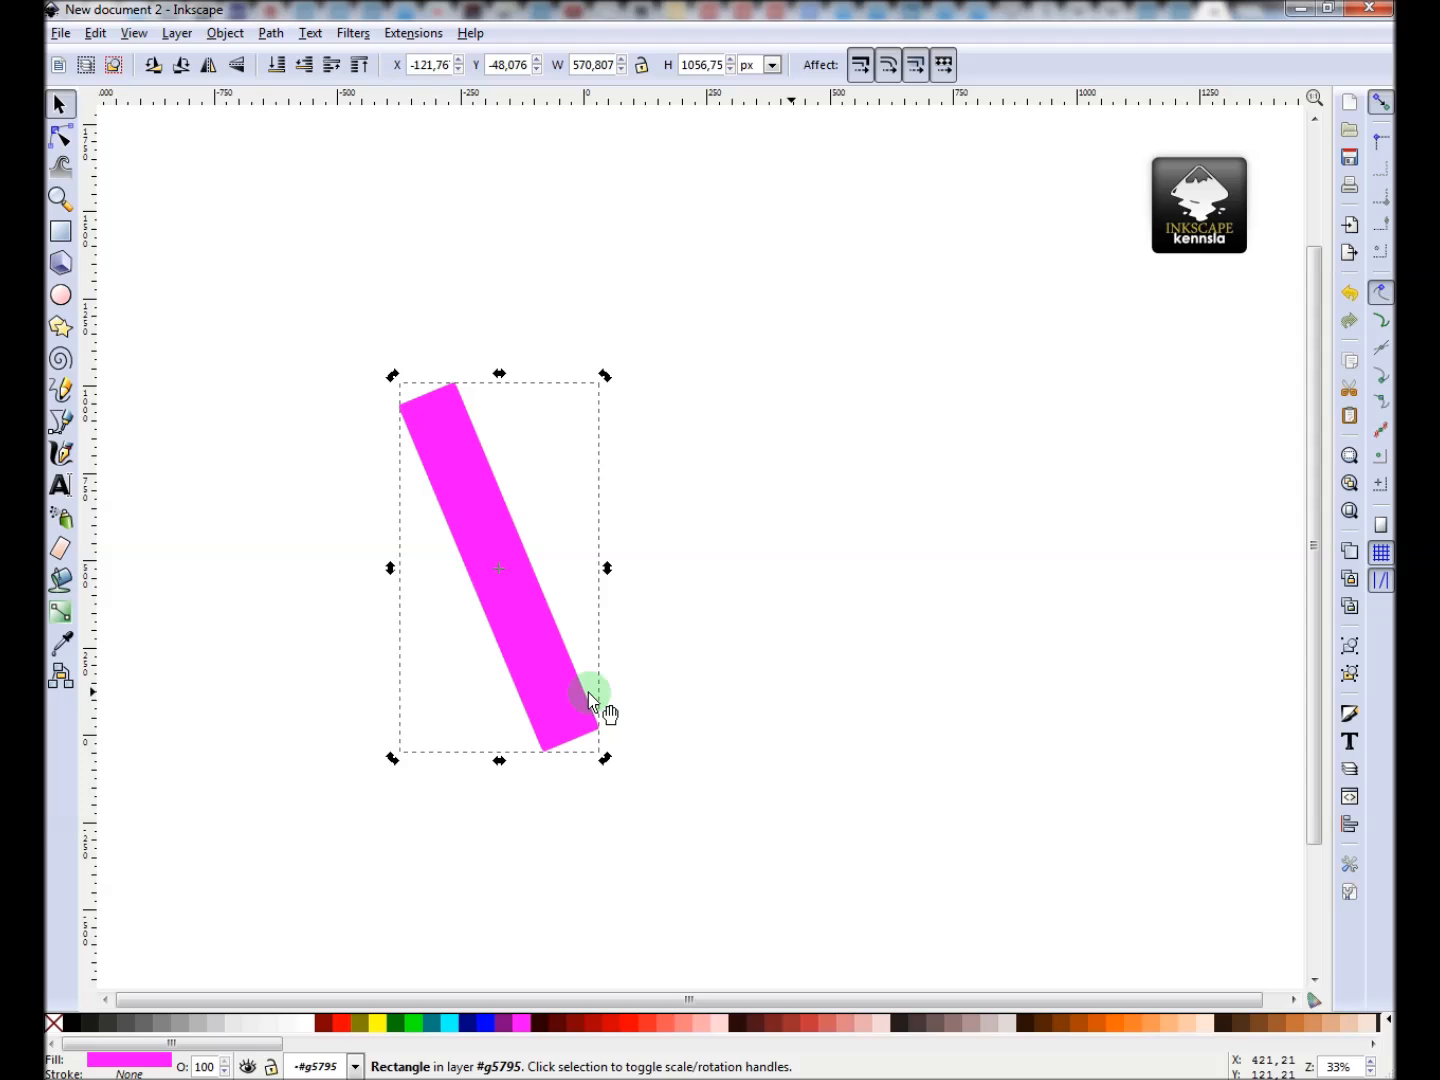
pyautogui.hotkey('ctrl', 'z')
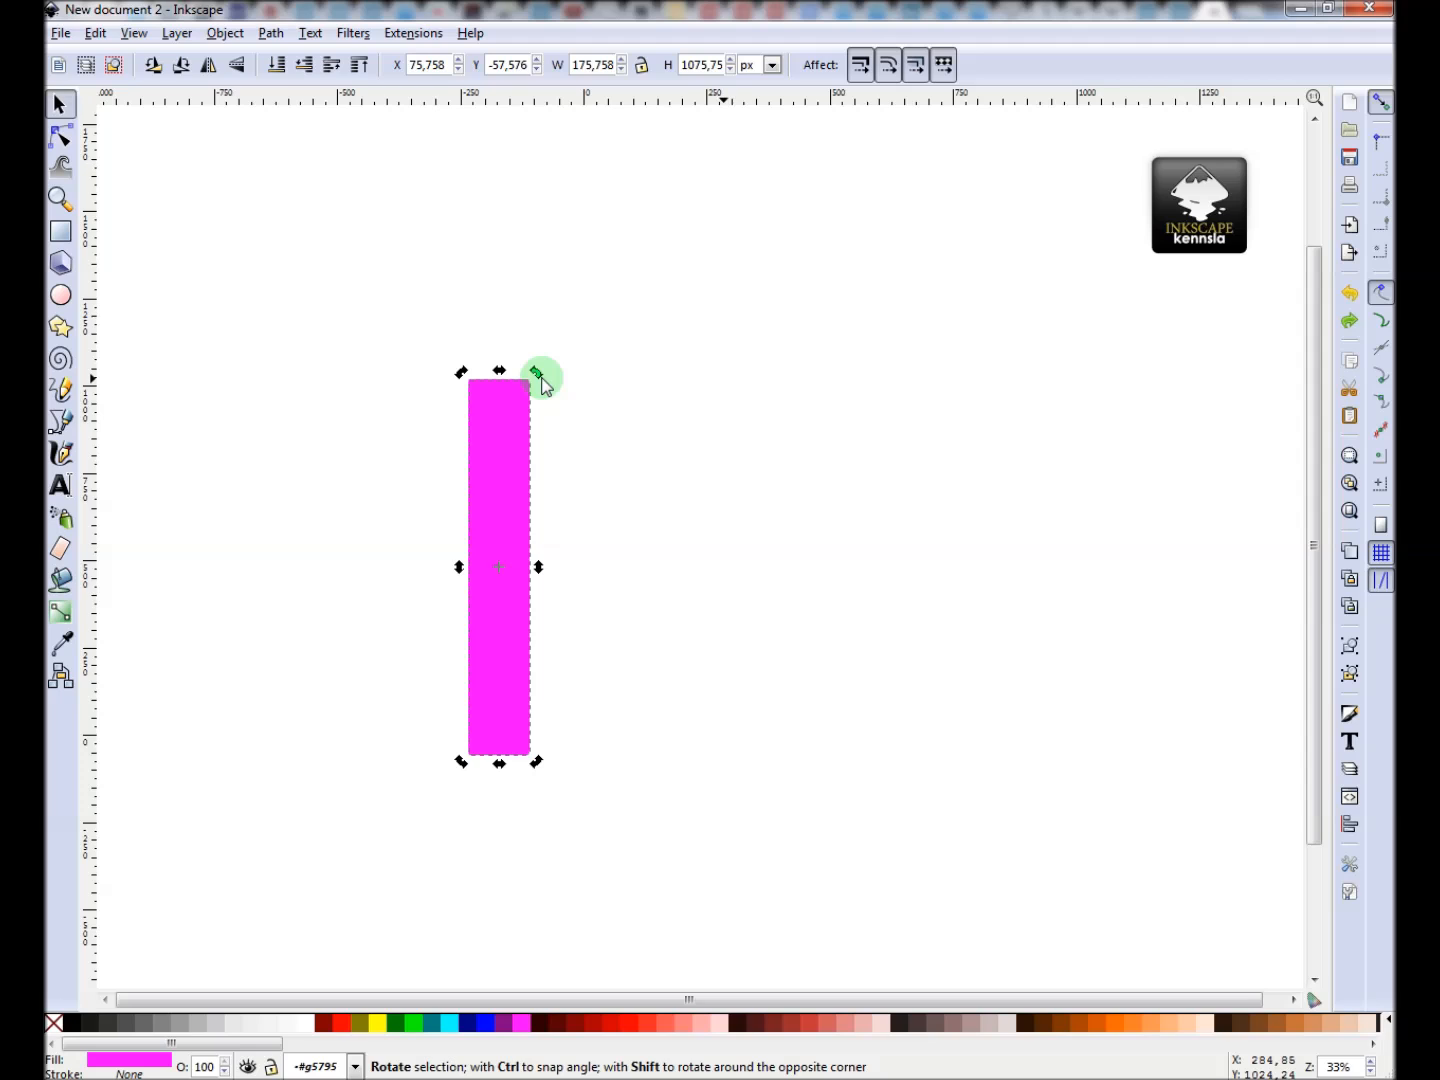
# Step: Rotate the bar about its centre to horizontal with angle snapping, and rotate it back upright
pyautogui.press('ctrl')
pyautogui.moveTo(538, 378); pyautogui.dragTo(672, 584)
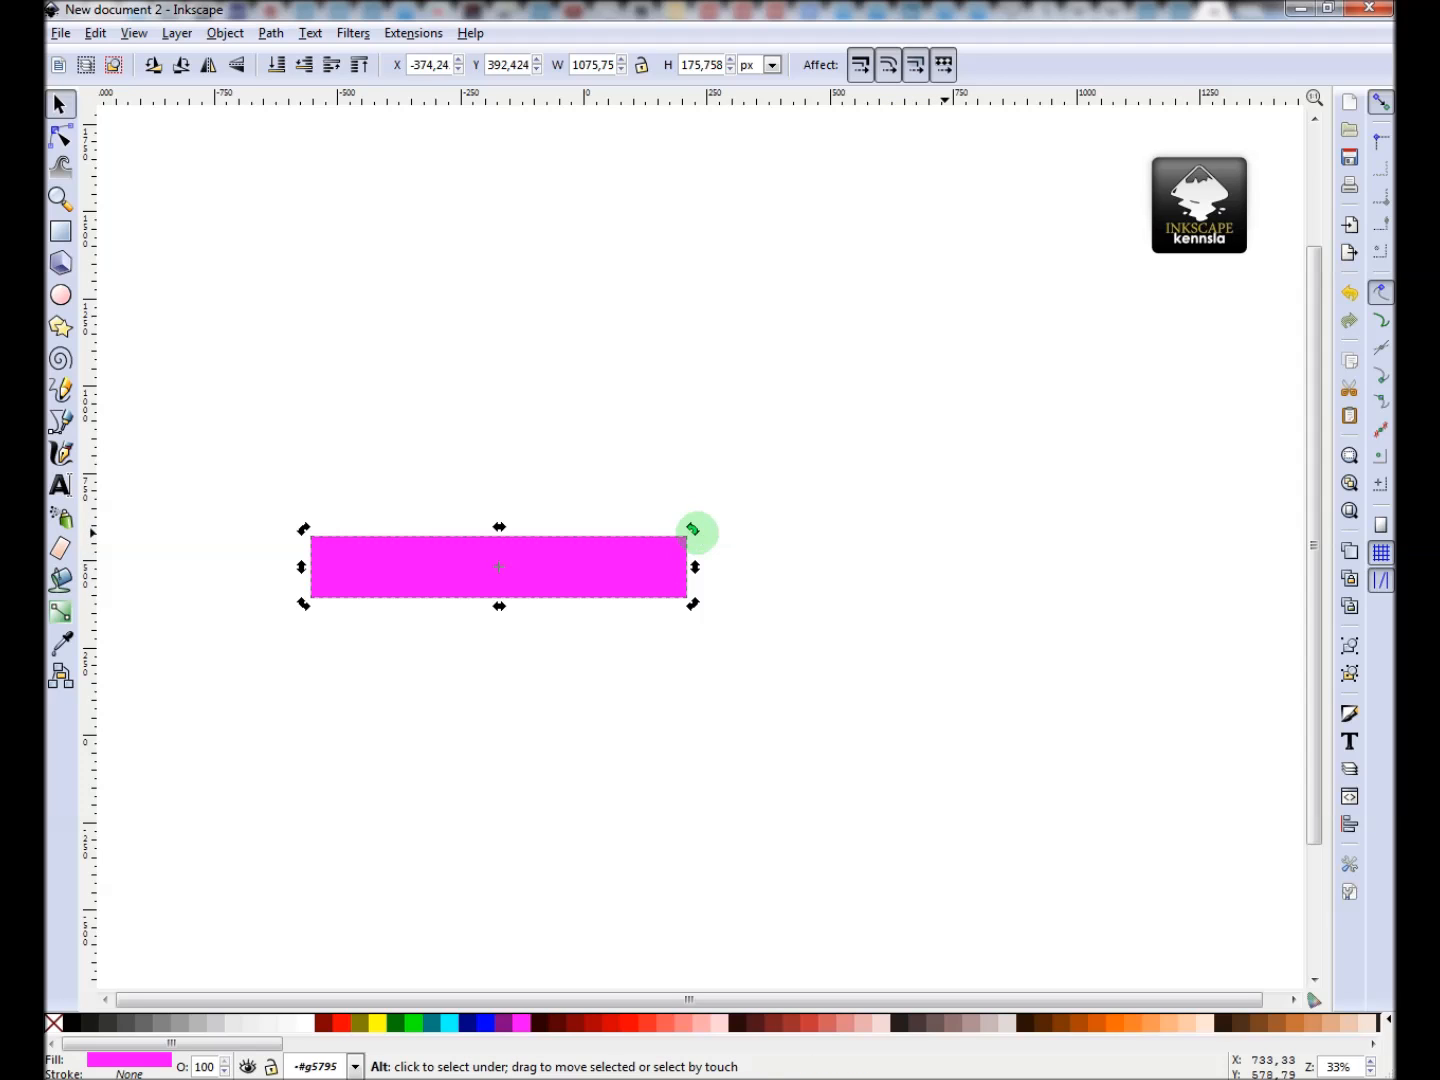
pyautogui.moveTo(693, 529); pyautogui.dragTo(484, 384)
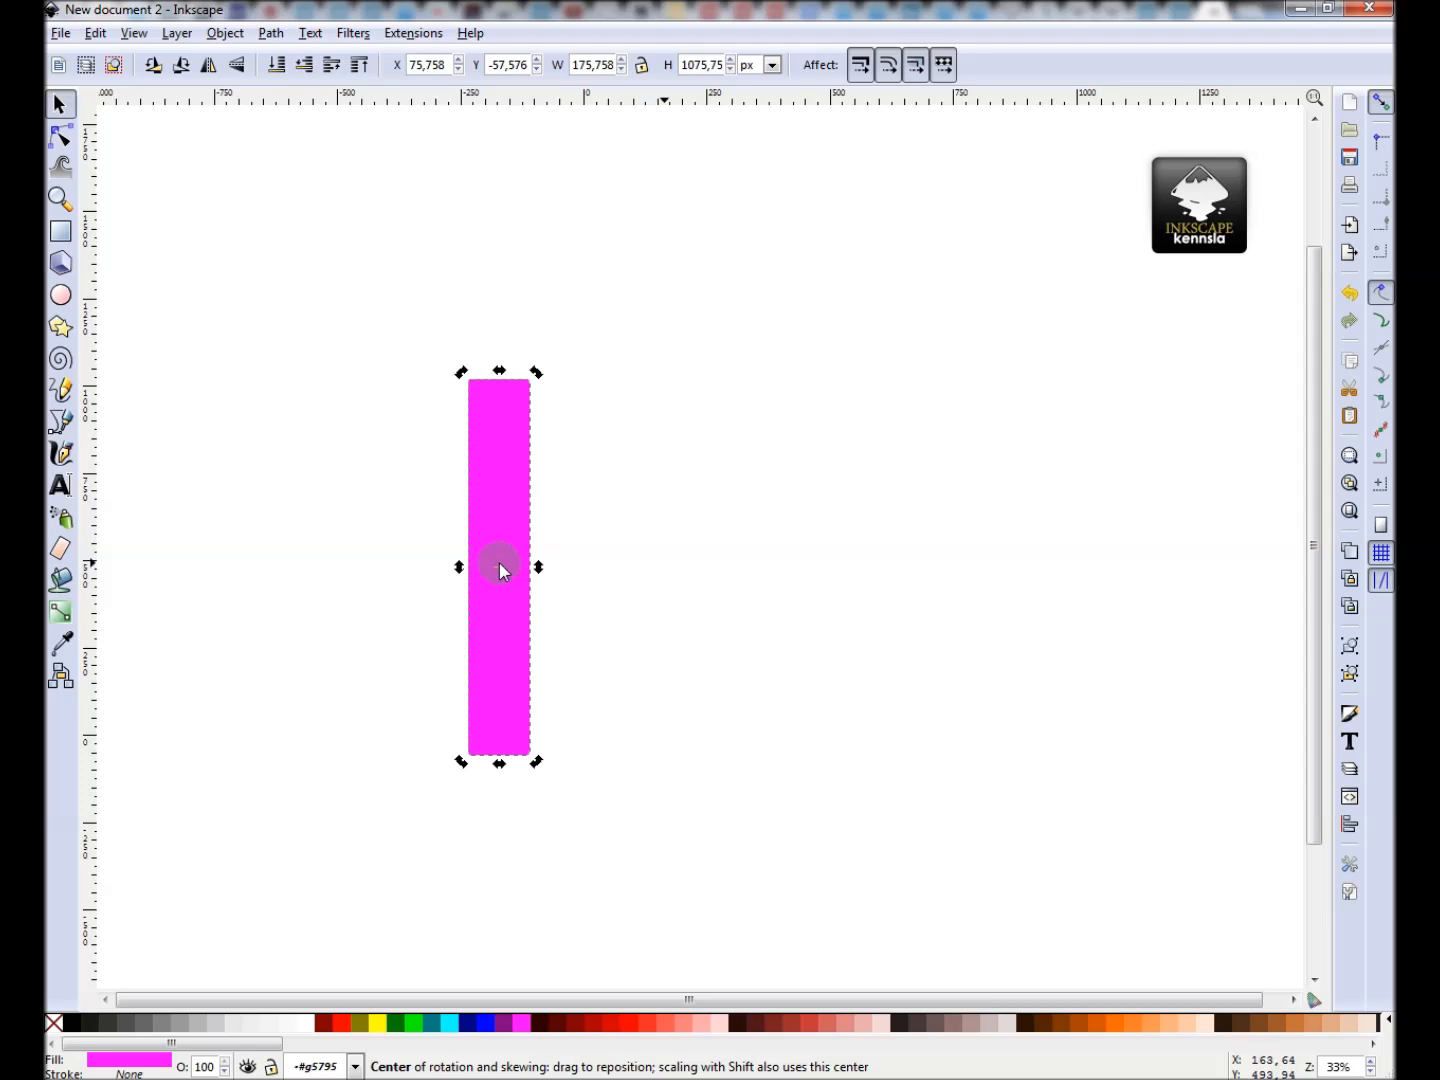
# Step: Rotate the bar 90° counter-clockwise about its top-left corner, and return the rotation centre to the bar's middle
pyautogui.click(487, 466)
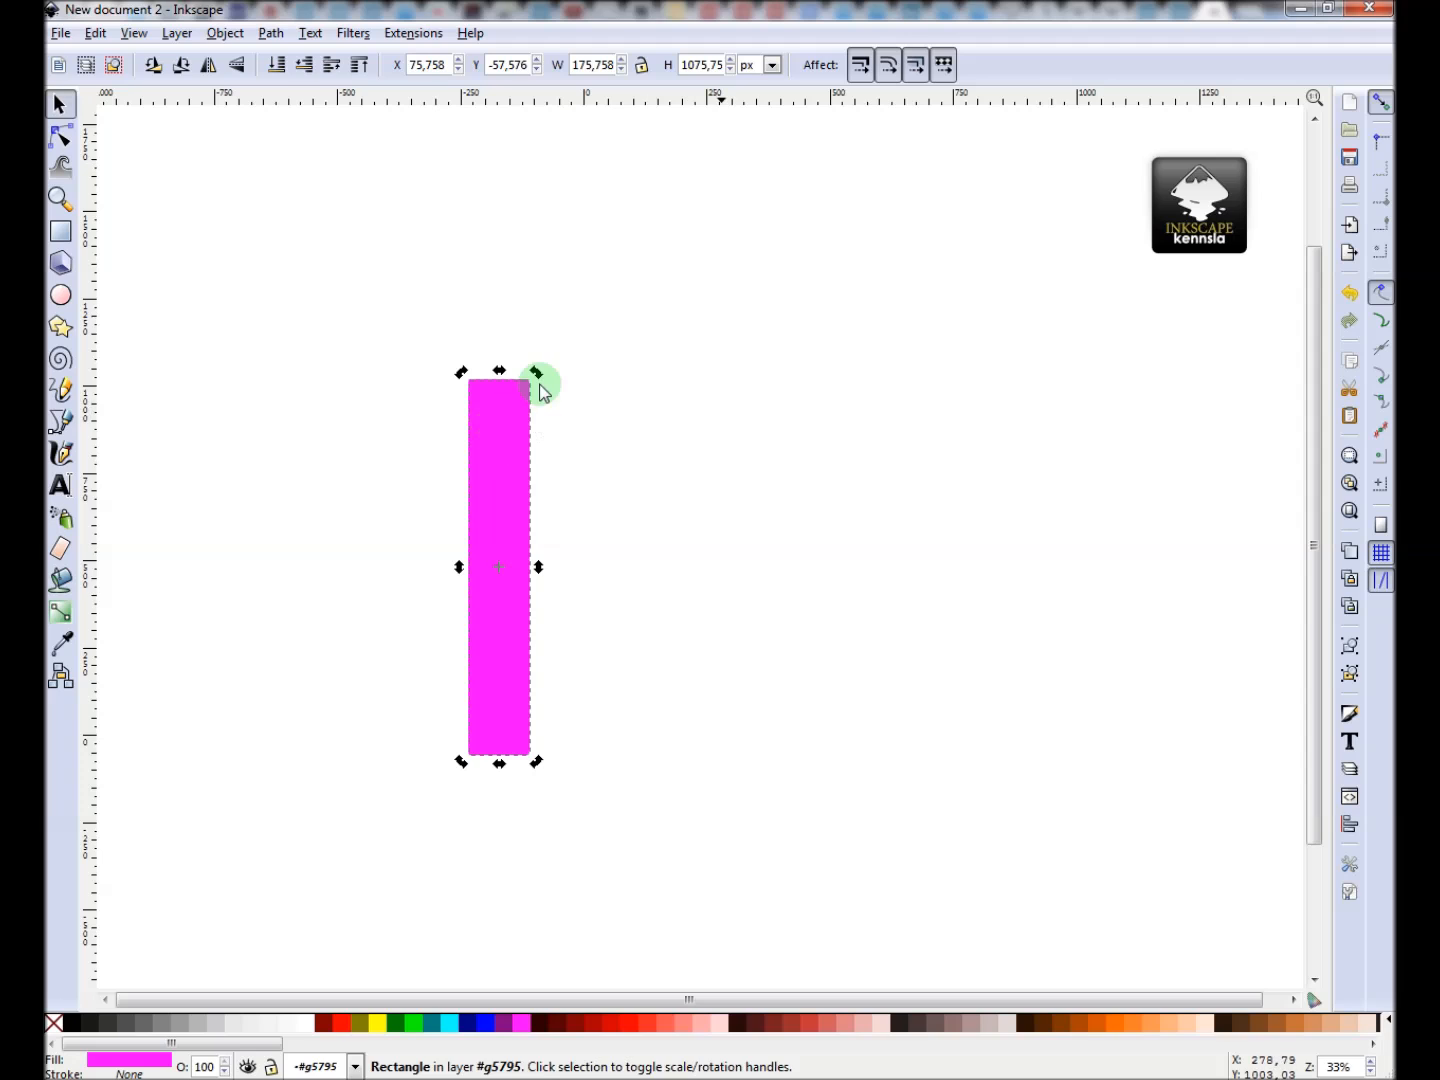
pyautogui.moveTo(537, 373)
pyautogui.mouseDown()
pyautogui.moveTo(560, 392)
pyautogui.moveTo(539, 356)
pyautogui.mouseUp()
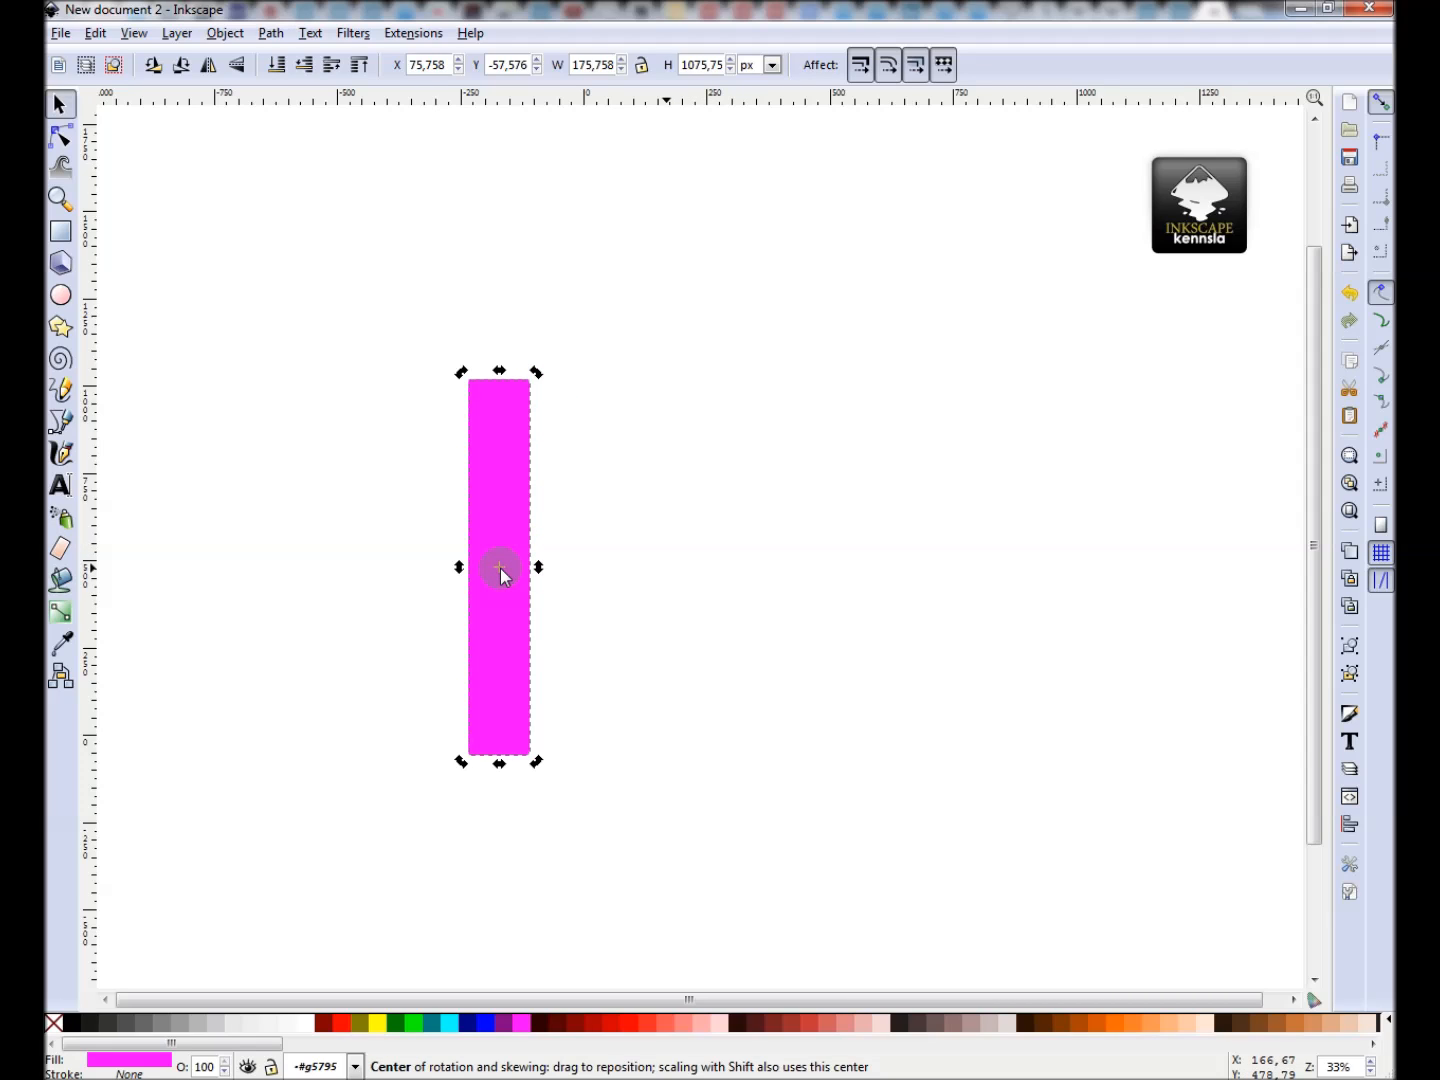
pyautogui.moveTo(500, 569); pyautogui.dragTo(482, 303)
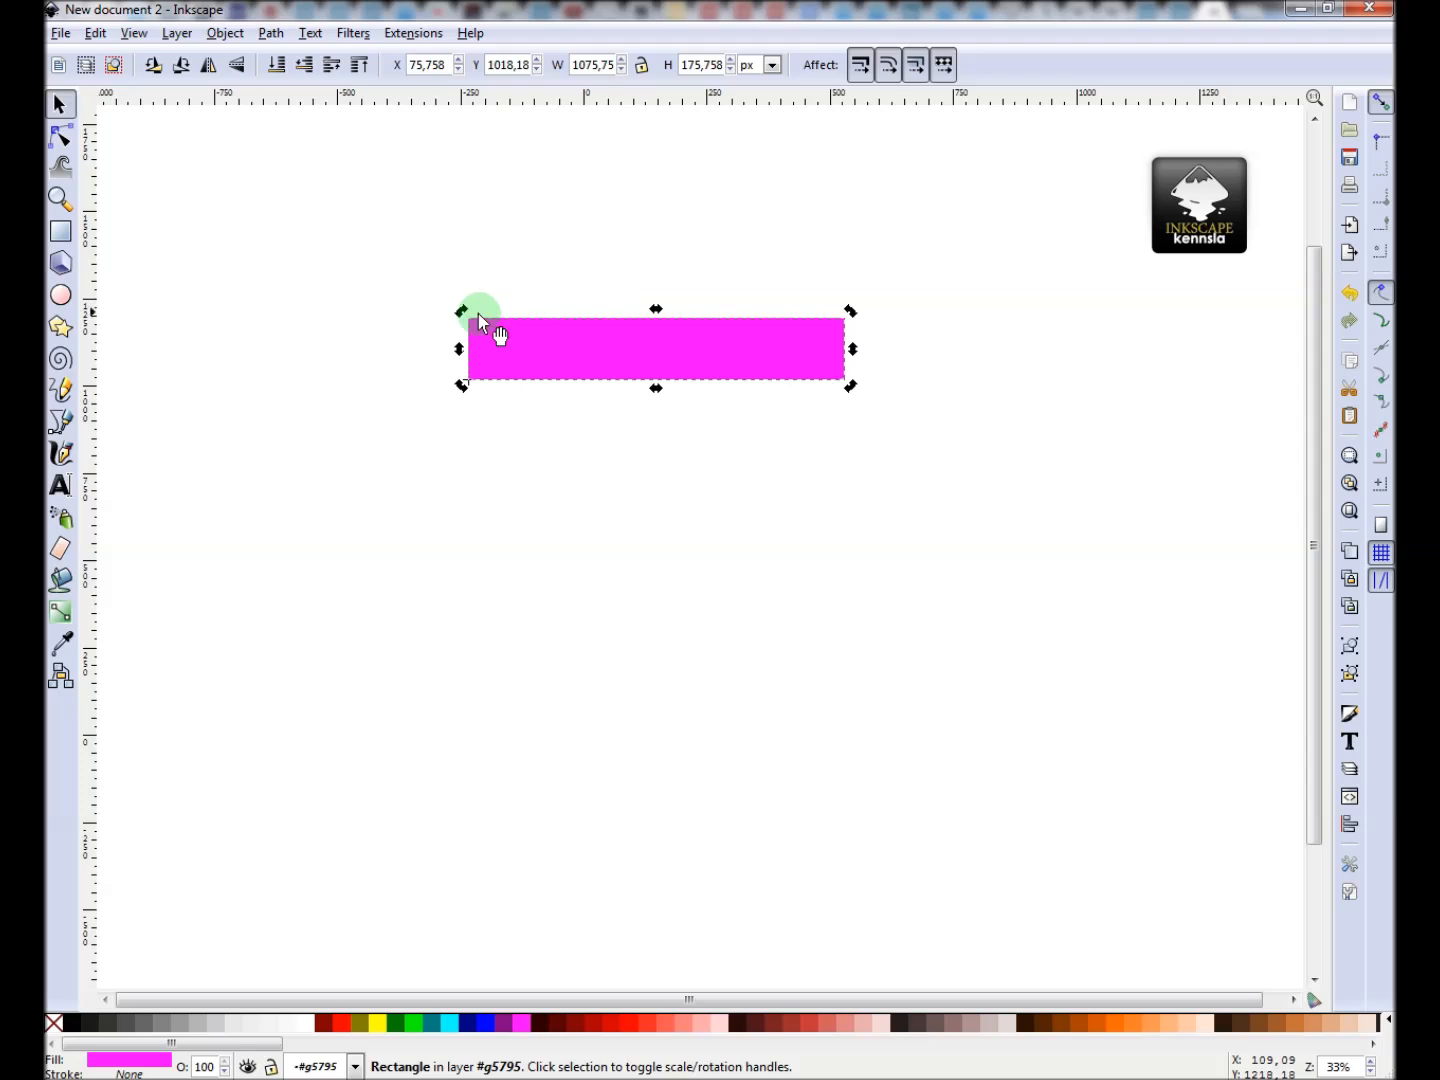
pyautogui.moveTo(472, 386); pyautogui.dragTo(659, 353)
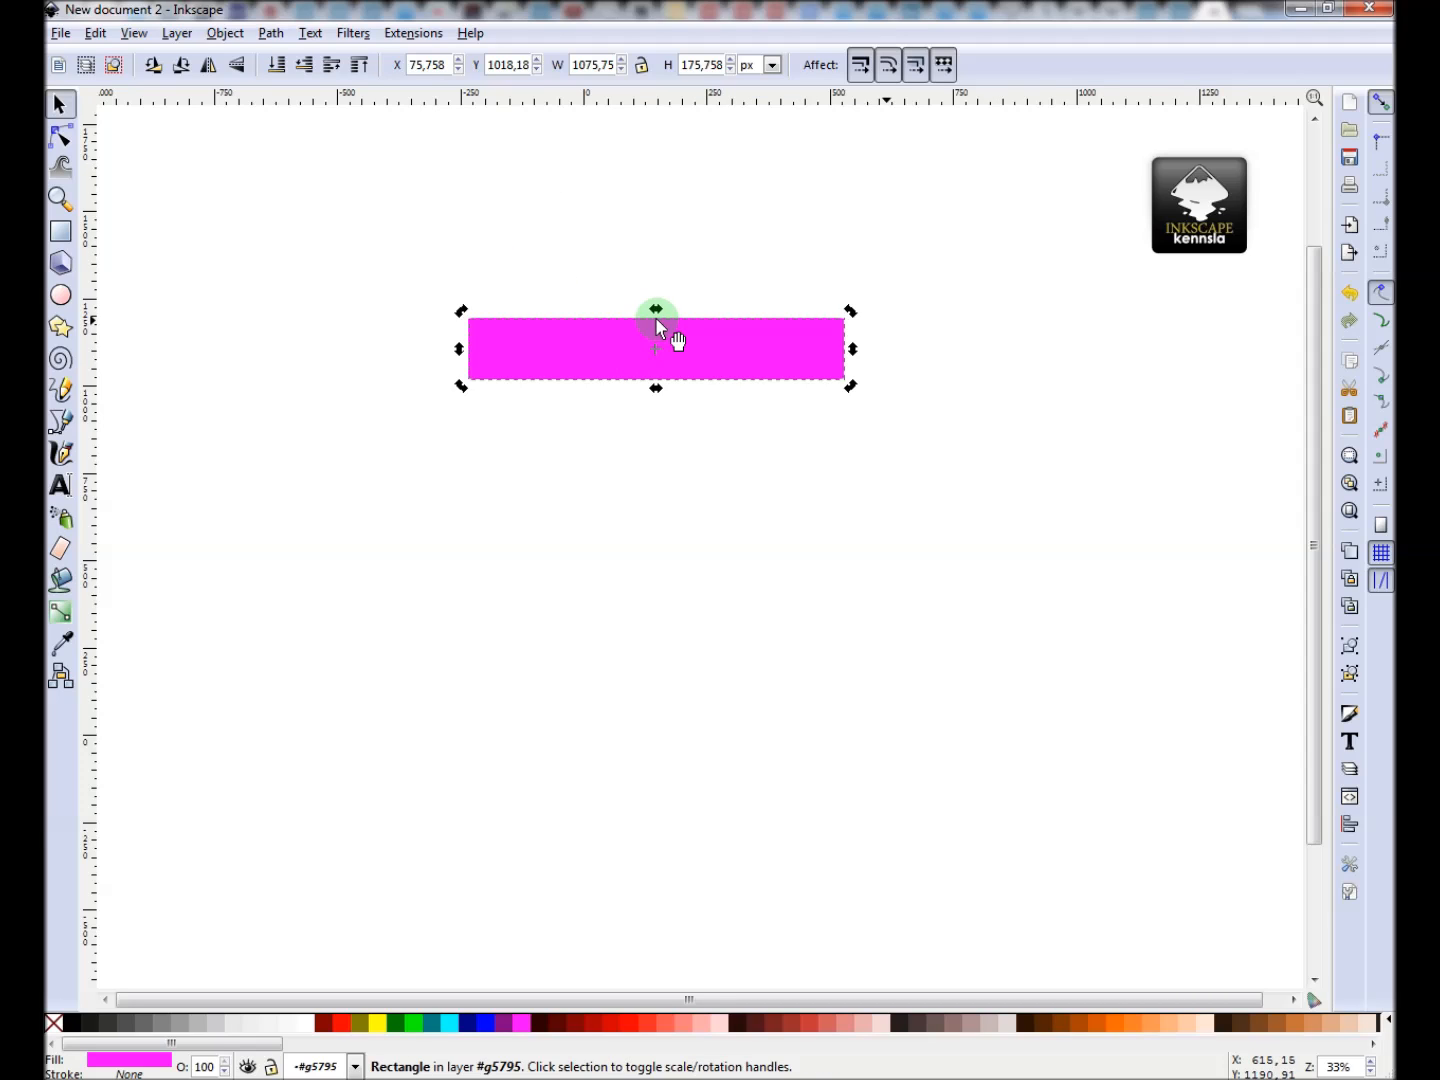
# Step: Rotate the bar 90° counter-clockwise twice and 90° clockwise twice with the preset rotations, and deselect it
pyautogui.click(152, 67)
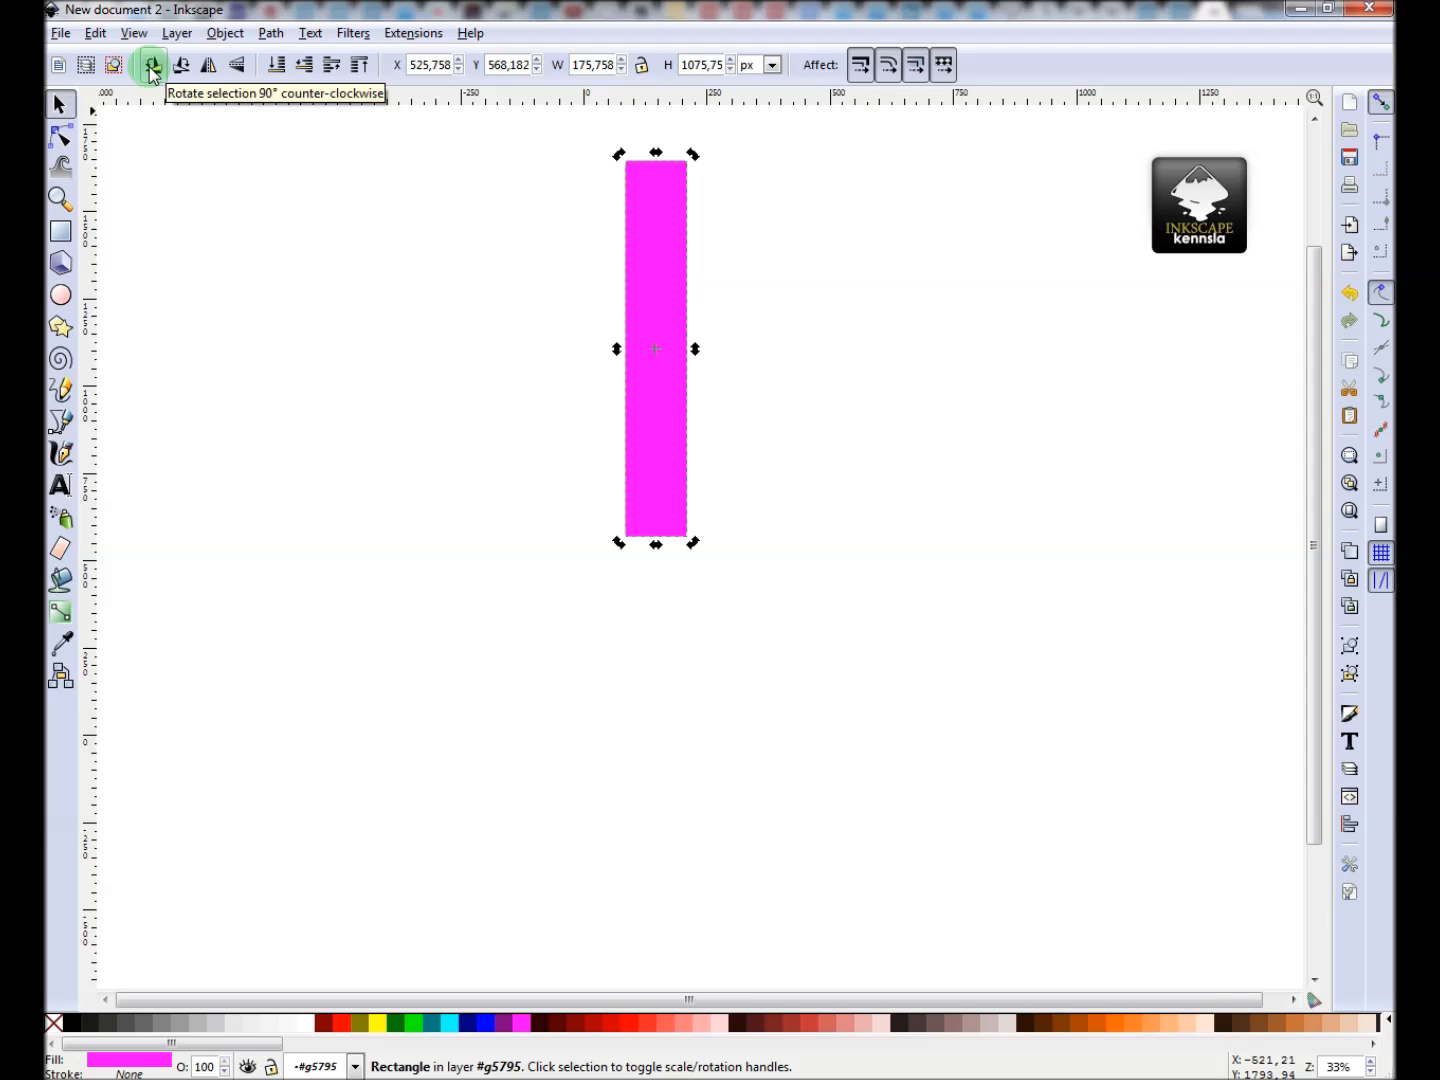
pyautogui.click(152, 67)
pyautogui.click(183, 67)
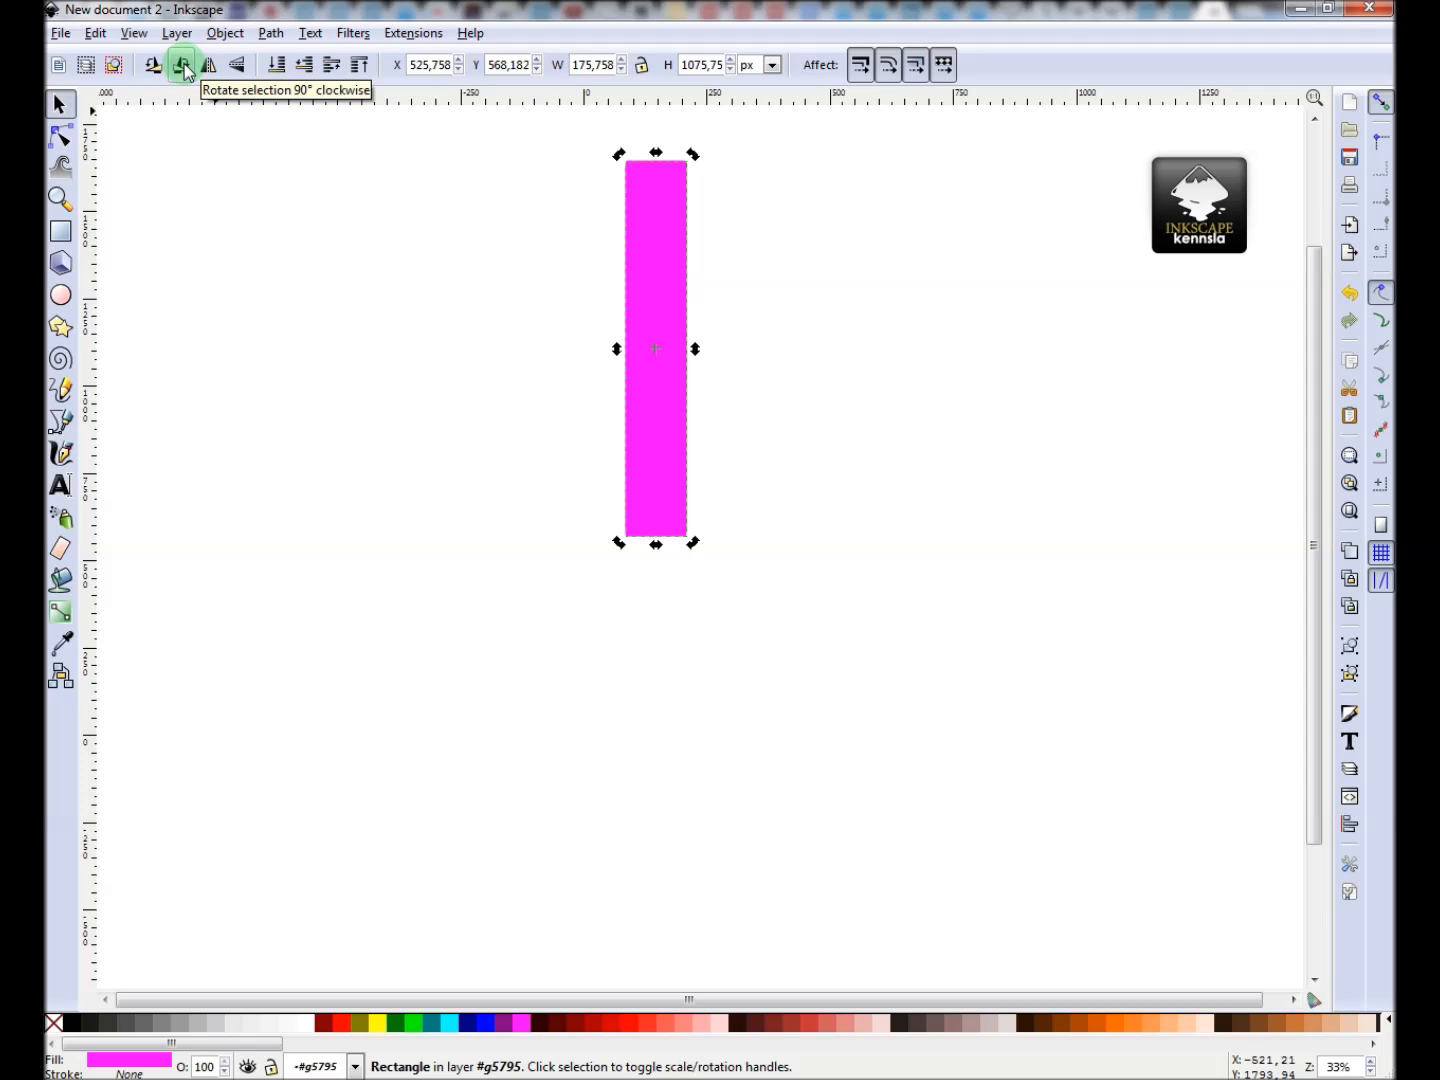
pyautogui.click(183, 67)
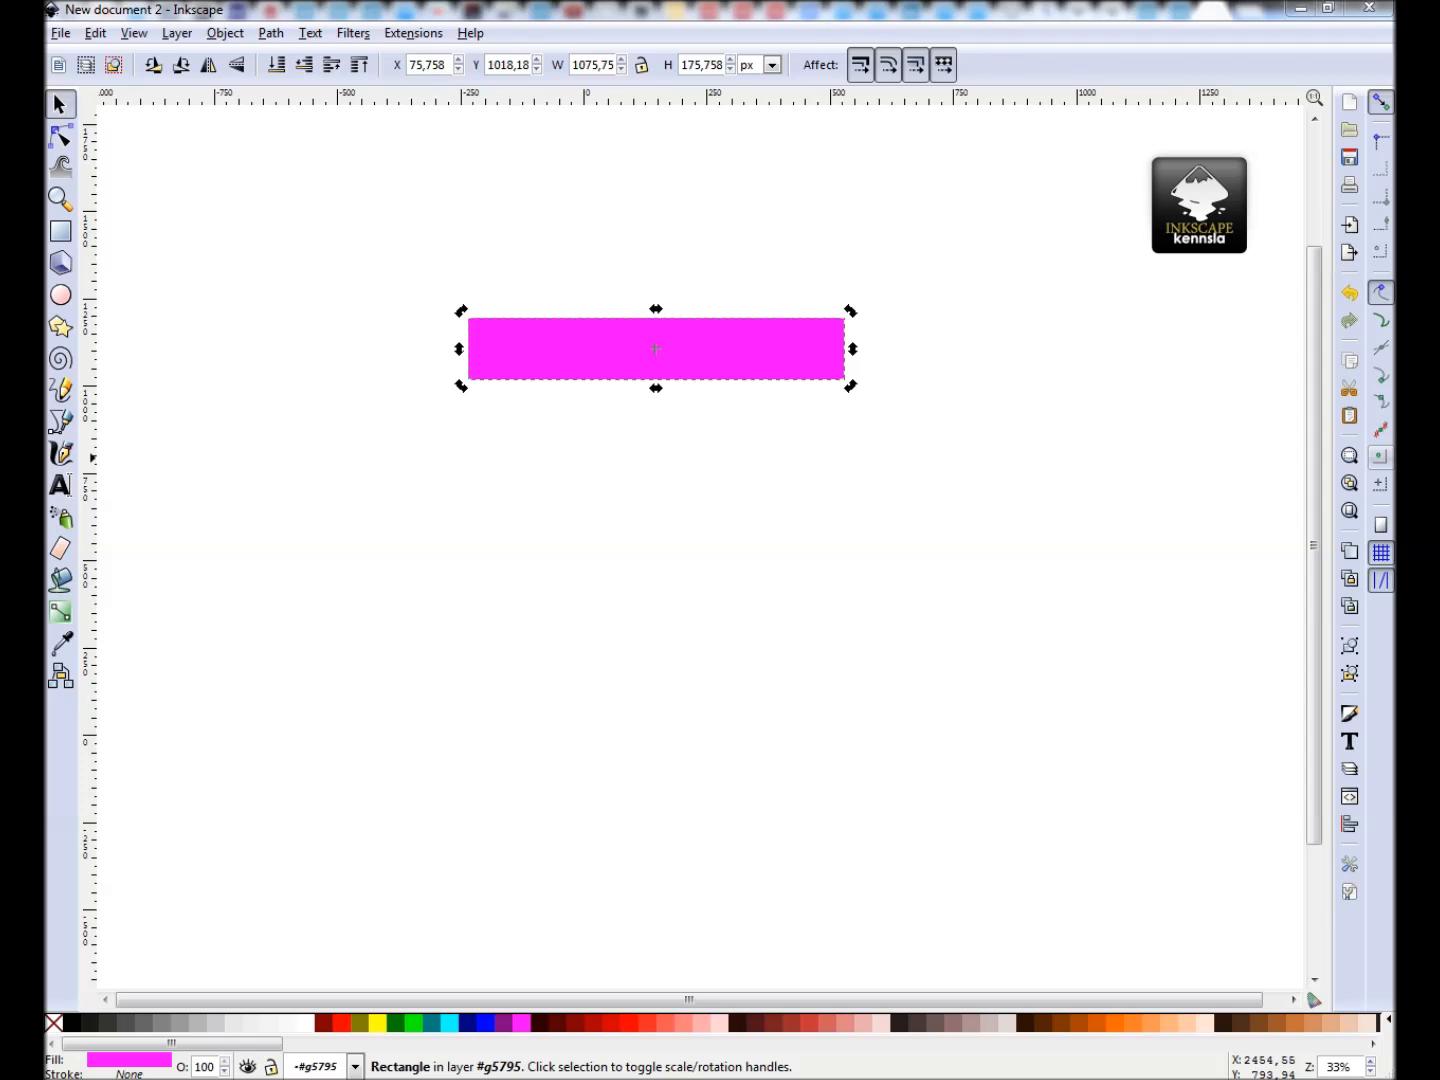
pyautogui.click(887, 254)
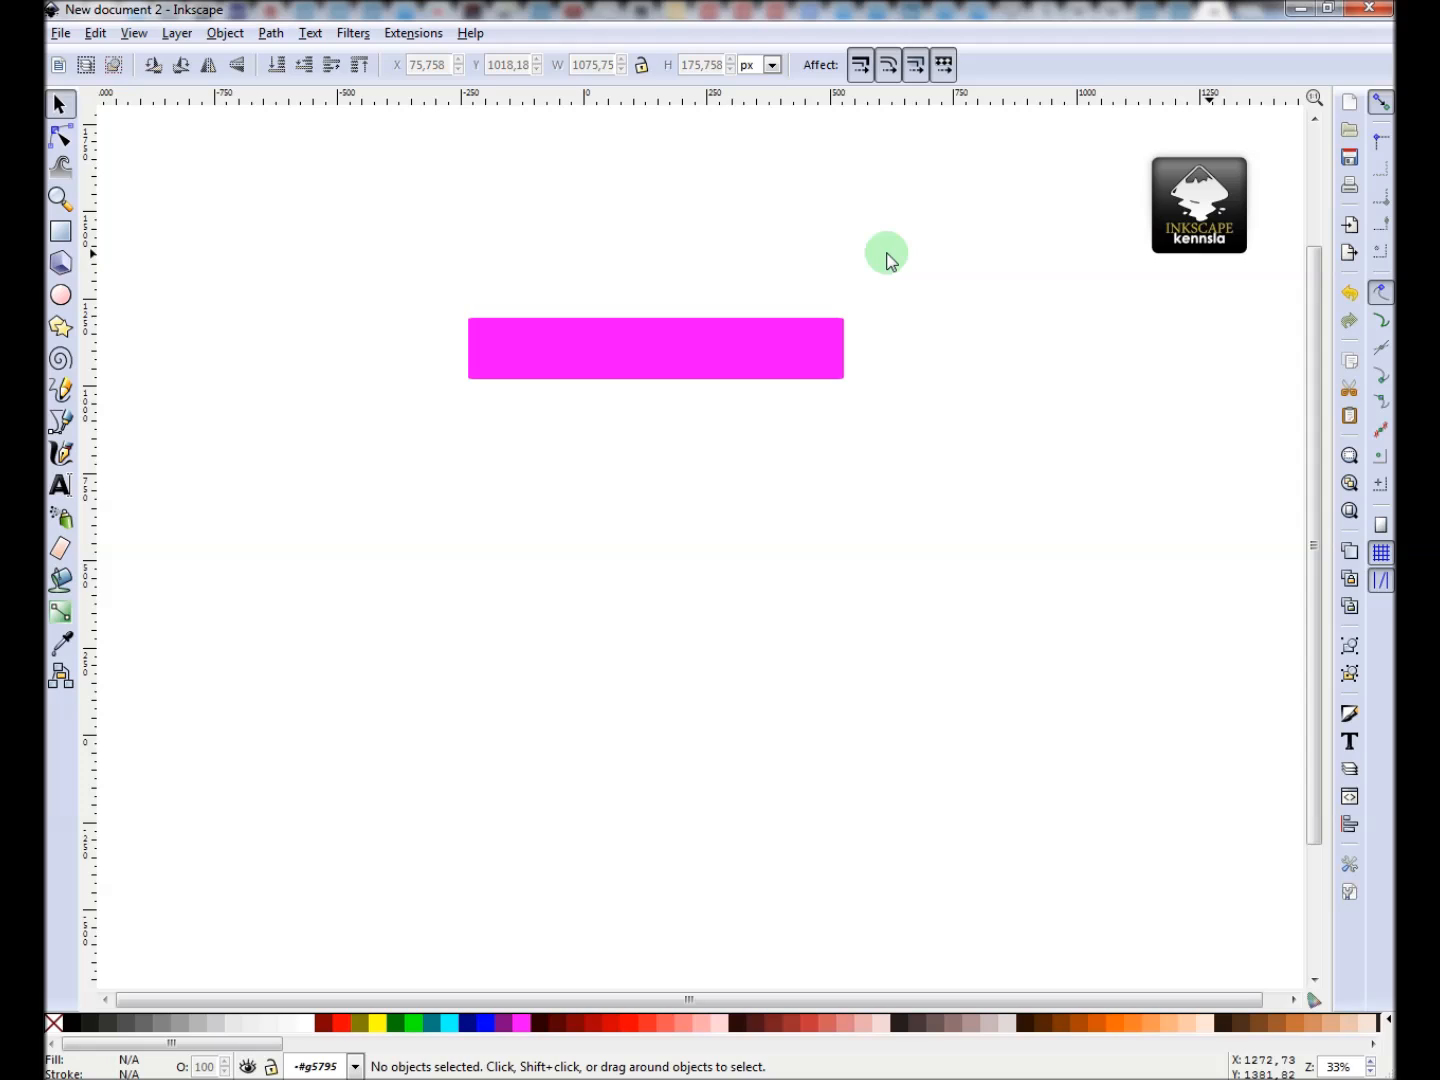
# Step: Open the Transform settings for the magenta bar, look through the transformation types and bring up the Rotate options
pyautogui.click(712, 344)
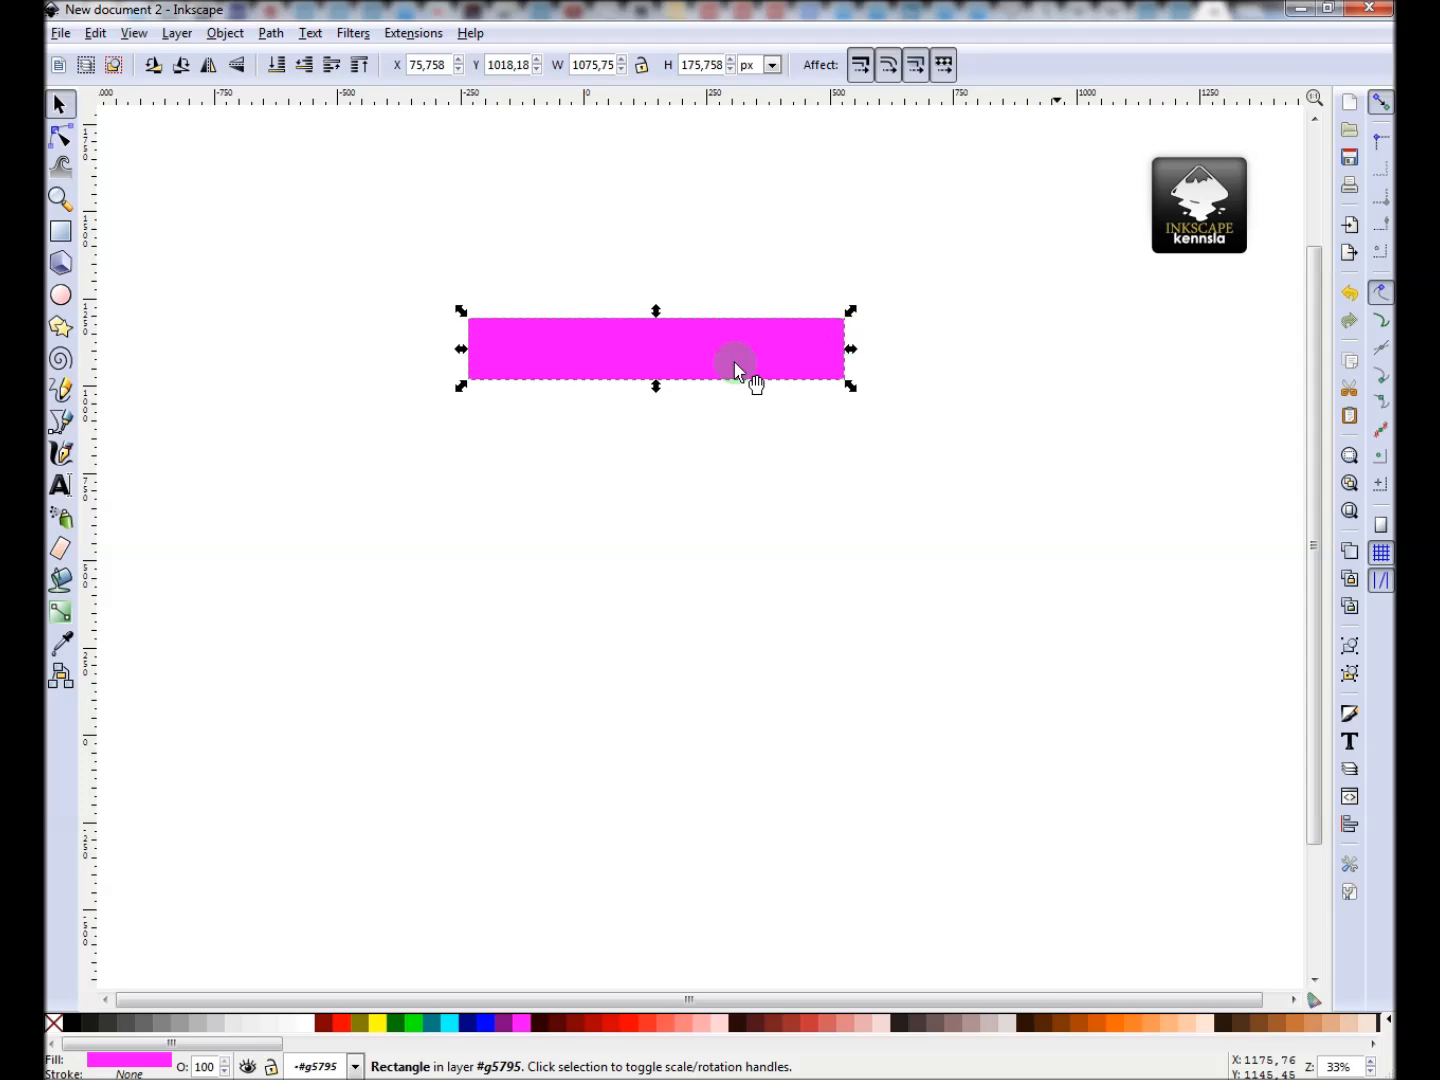
pyautogui.click(232, 34)
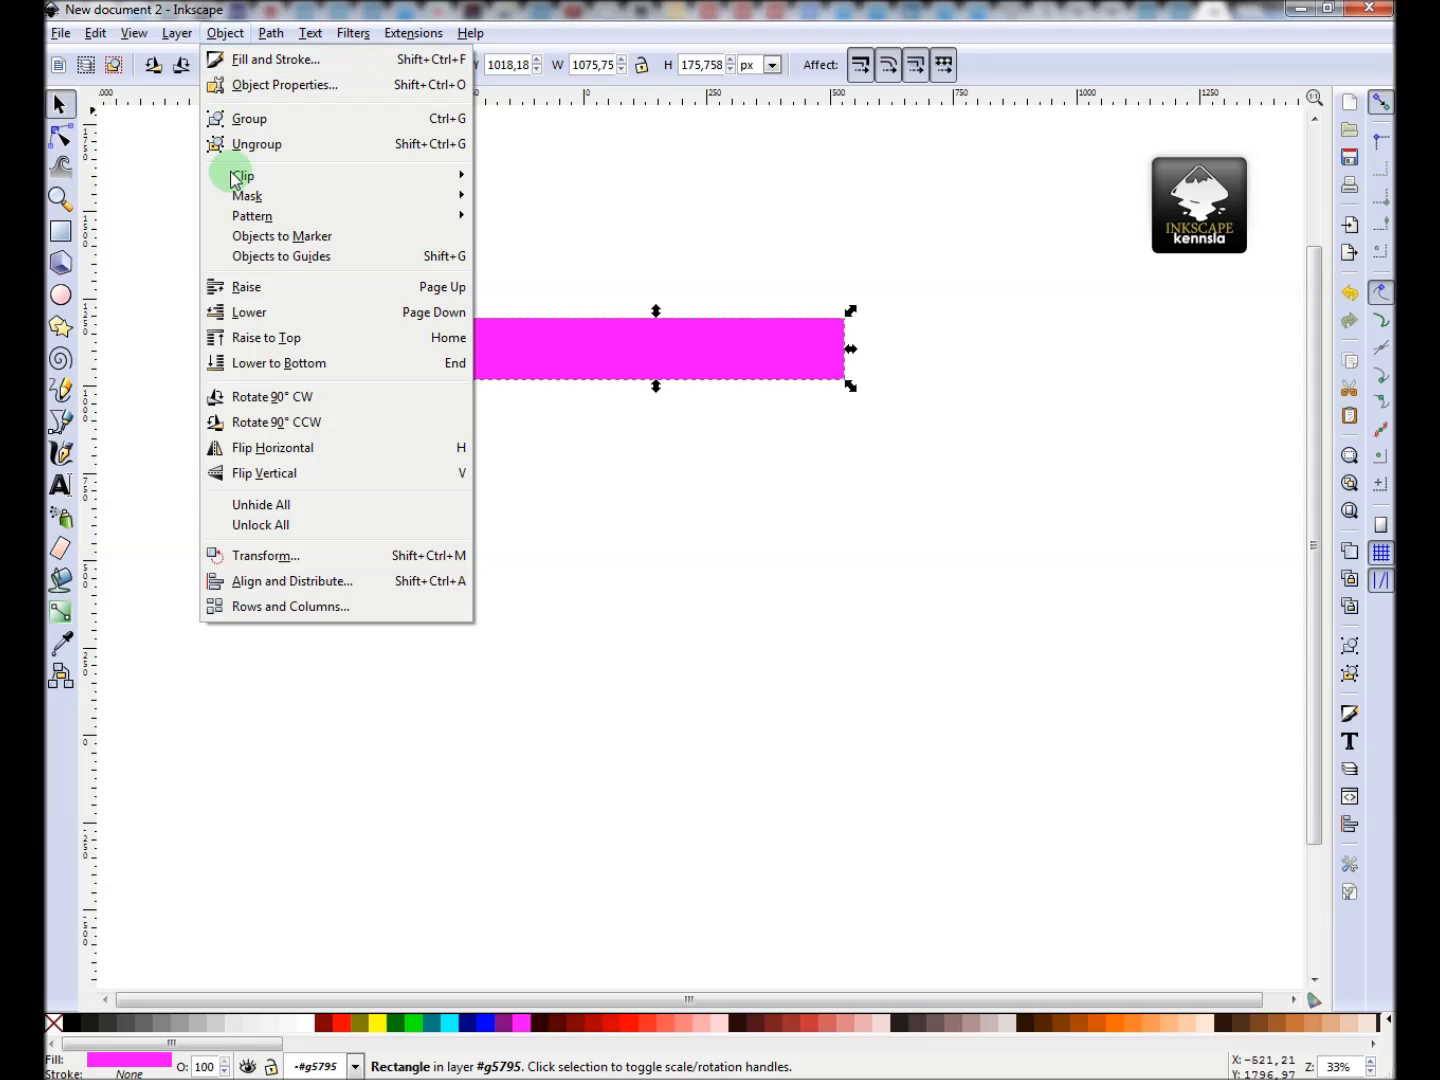
pyautogui.click(262, 555)
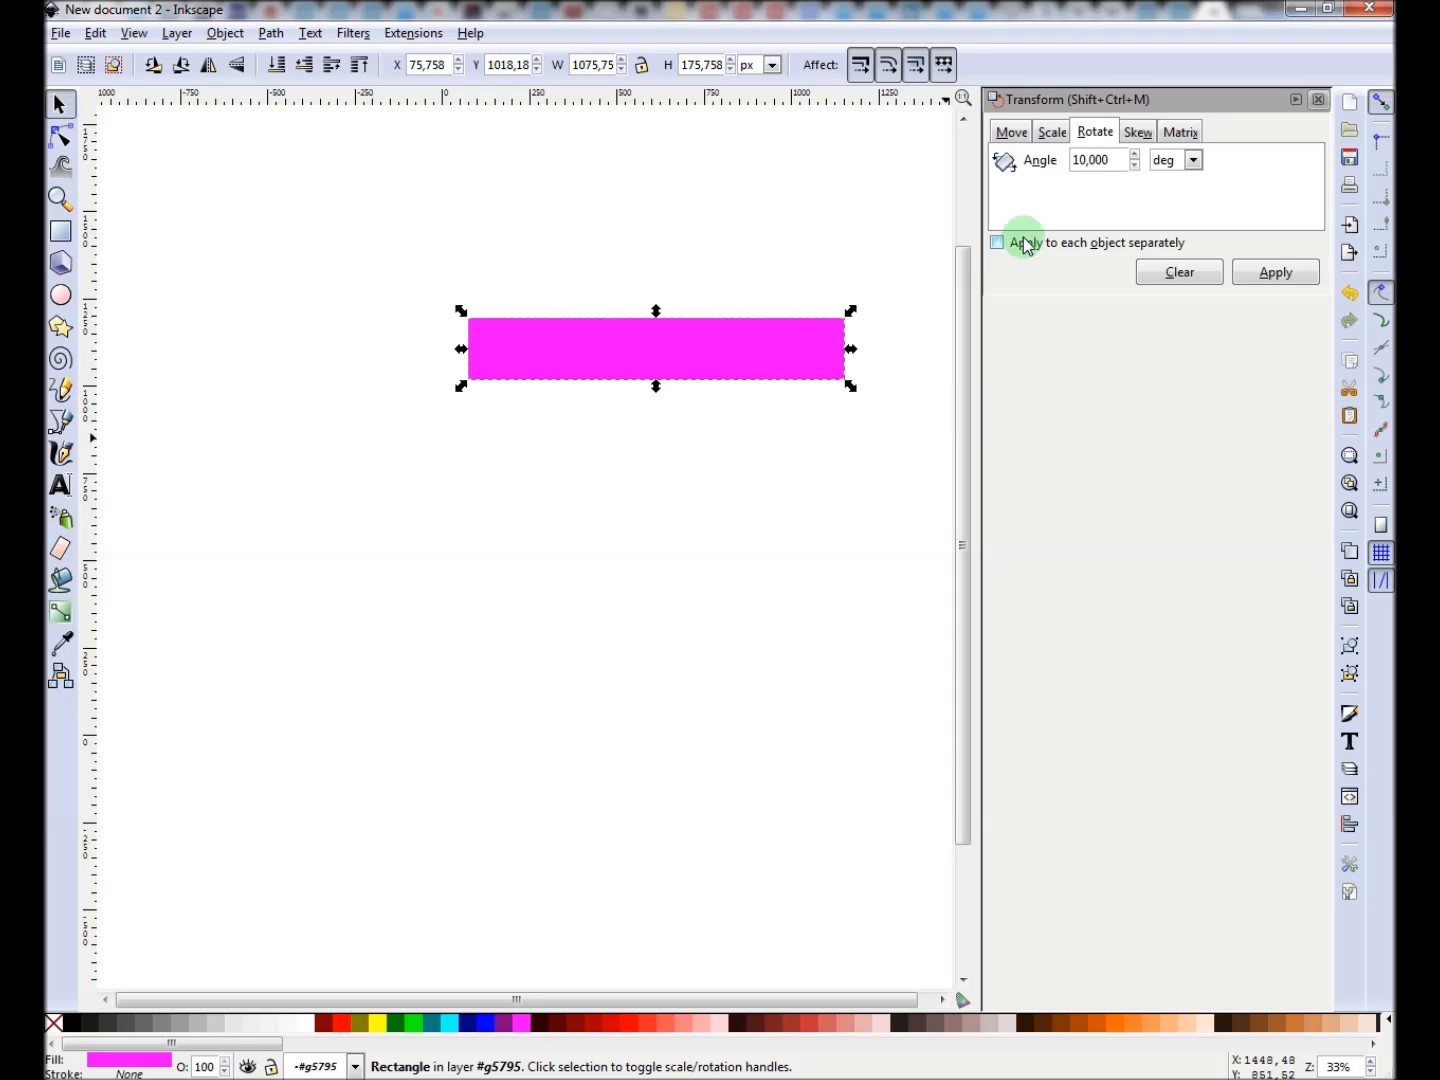
pyautogui.click(1018, 145)
pyautogui.click(1050, 134)
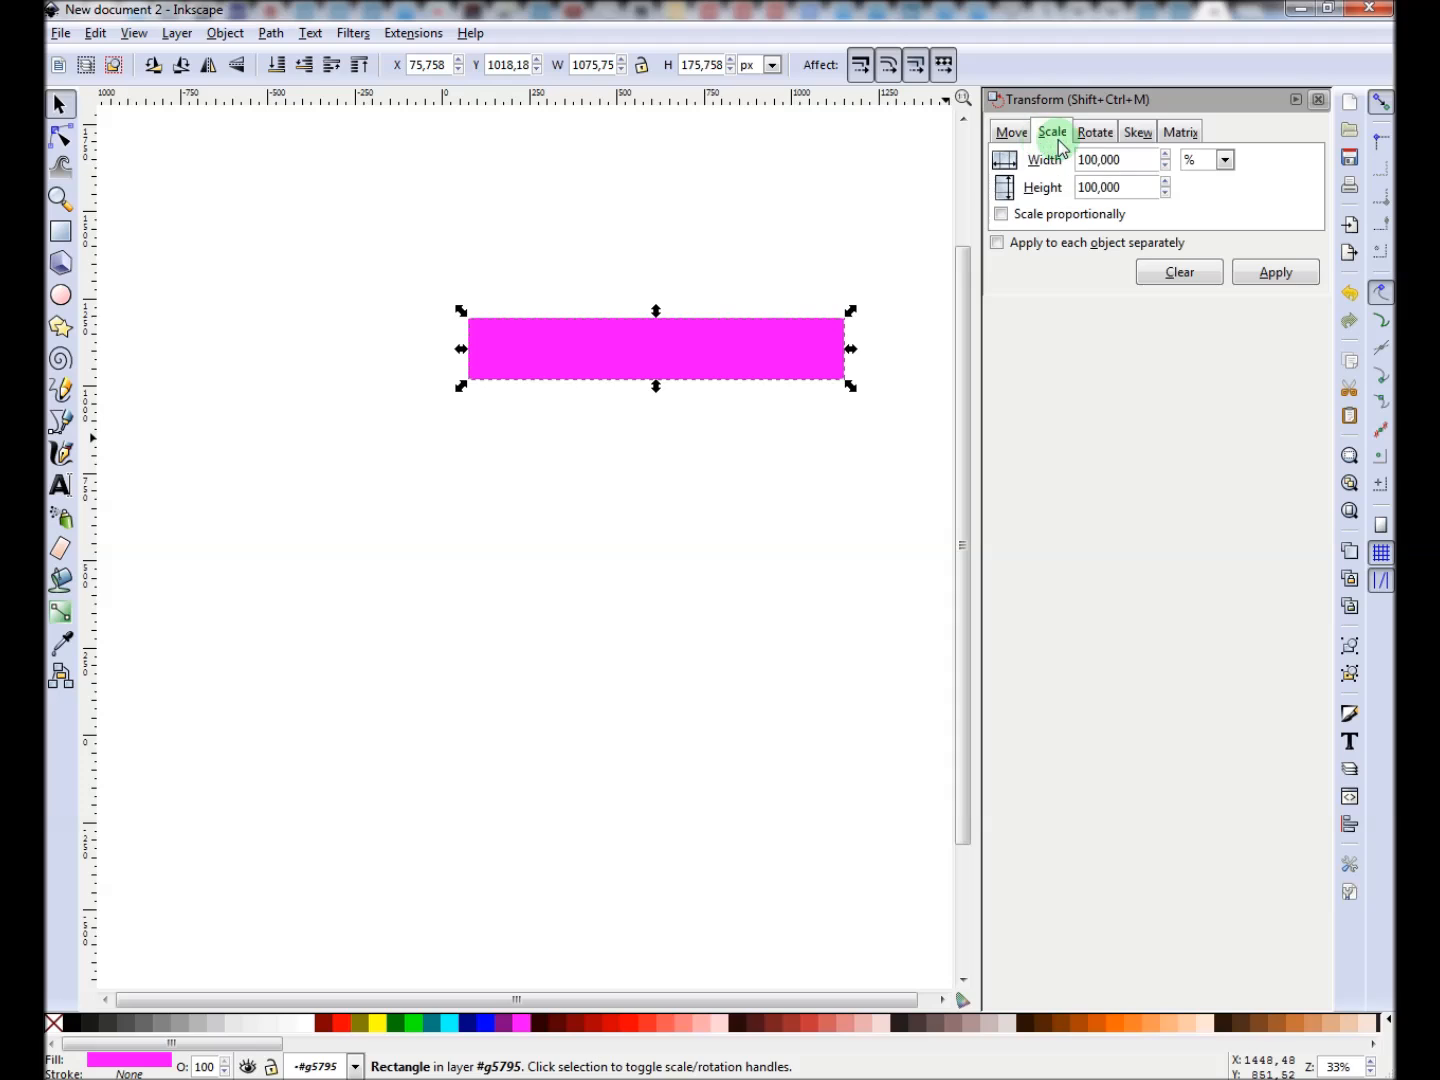
pyautogui.click(1097, 136)
pyautogui.click(1125, 138)
pyautogui.click(1180, 135)
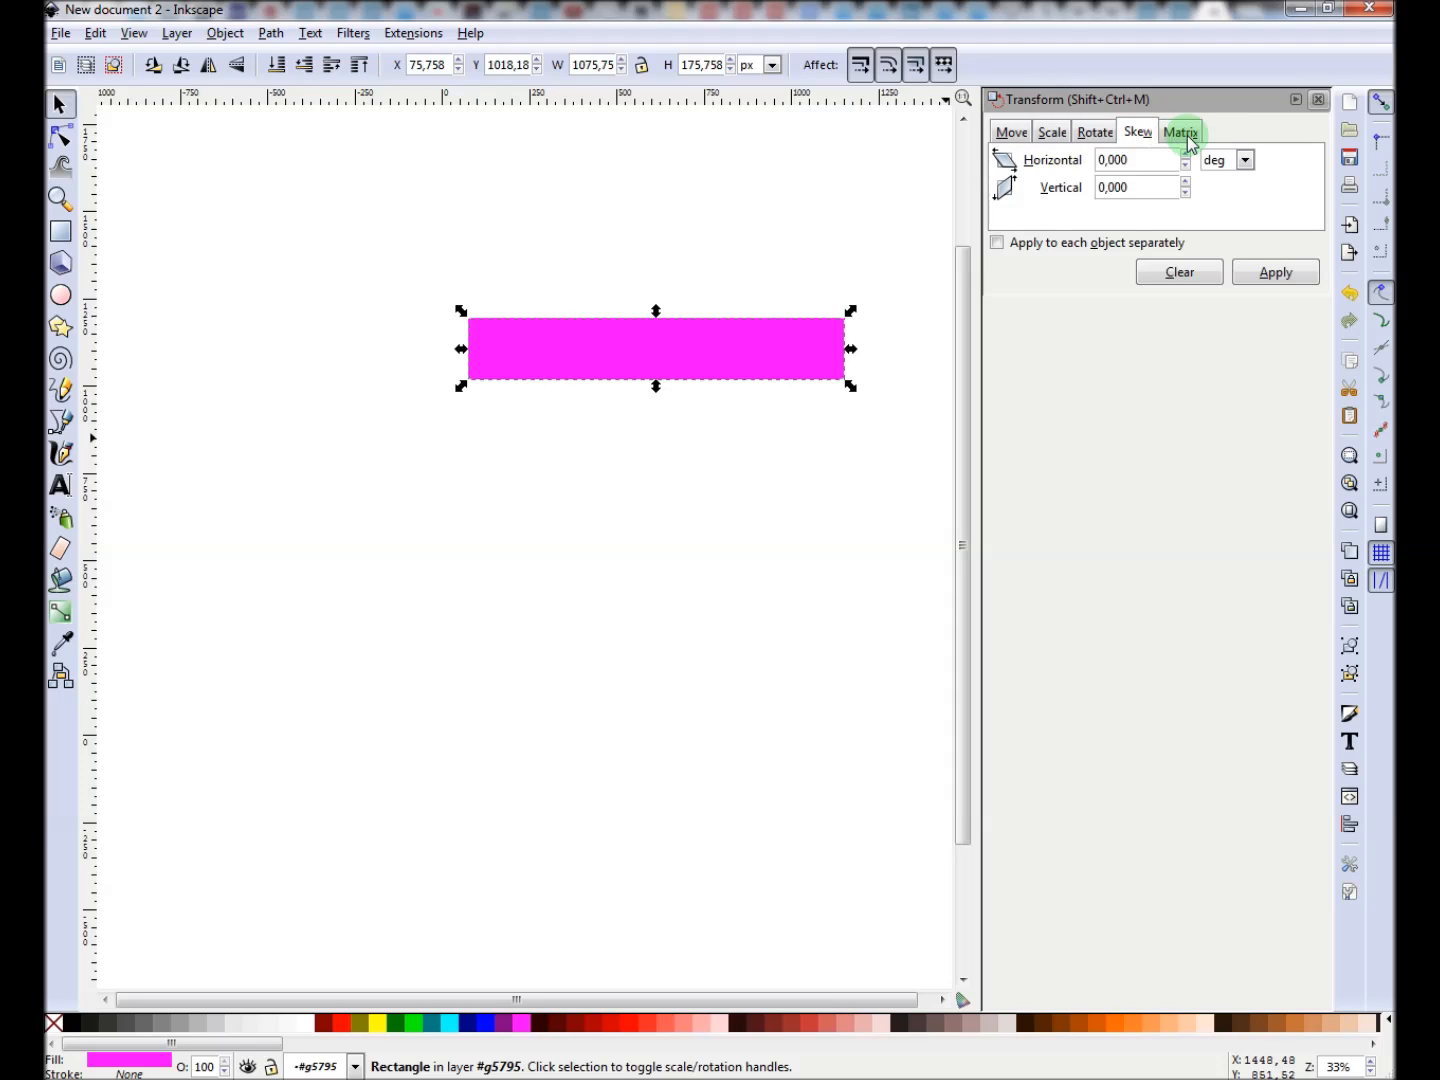
pyautogui.click(1098, 145)
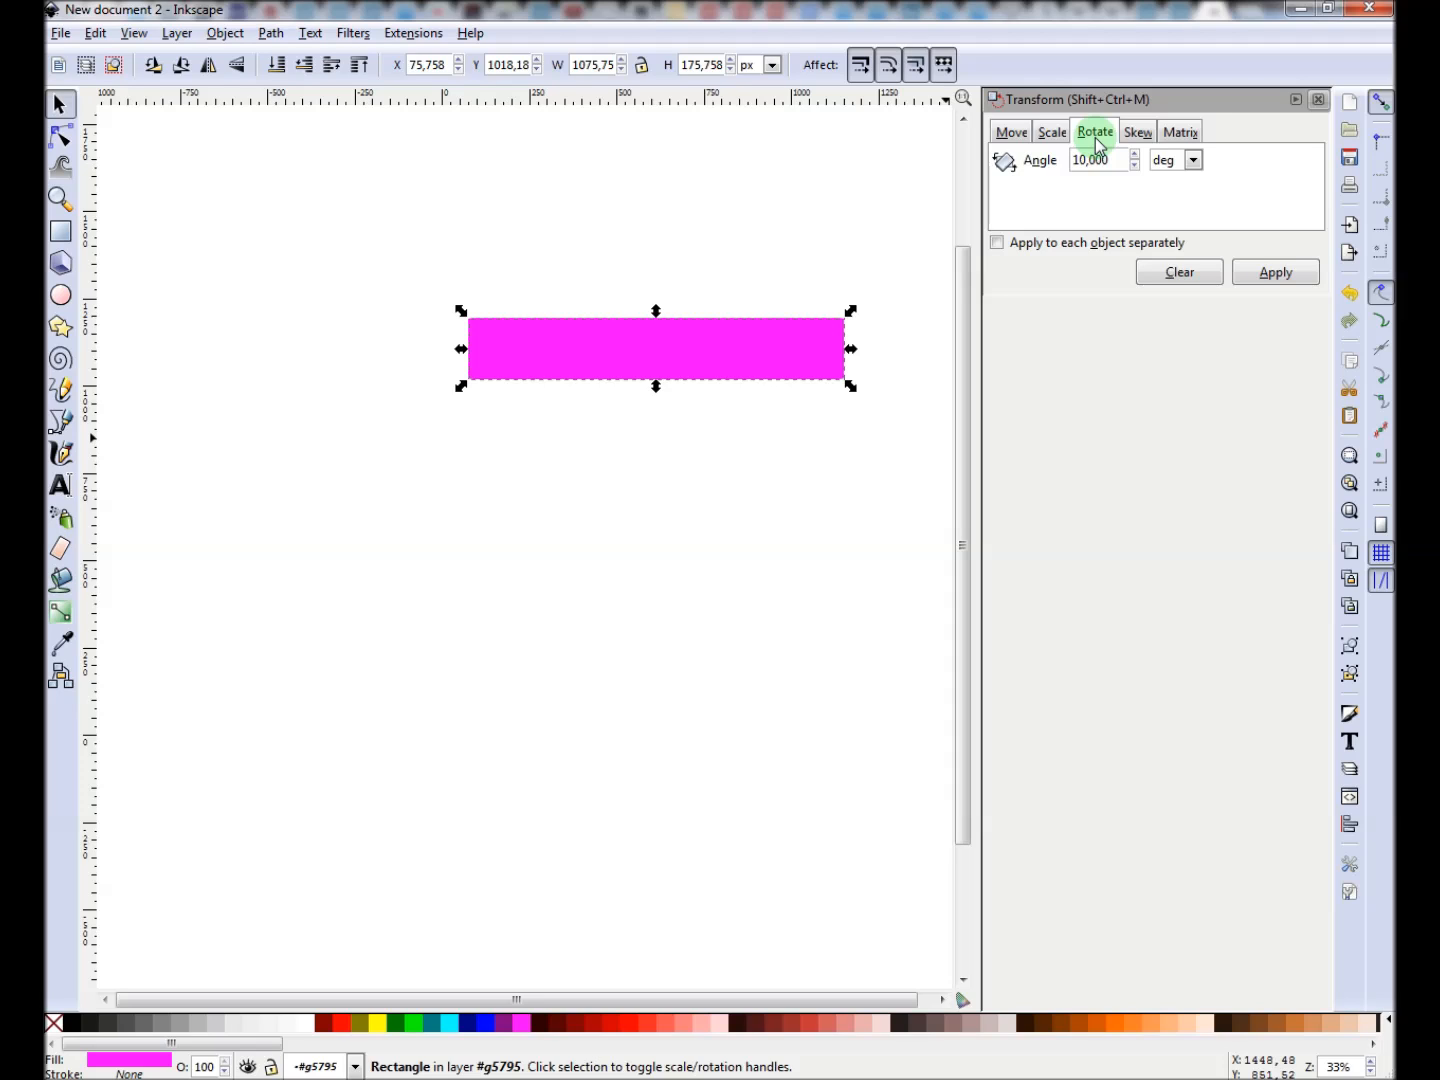
# Step: Clear the rotation angle and duplicate the magenta bar in place
pyautogui.click(1150, 278)
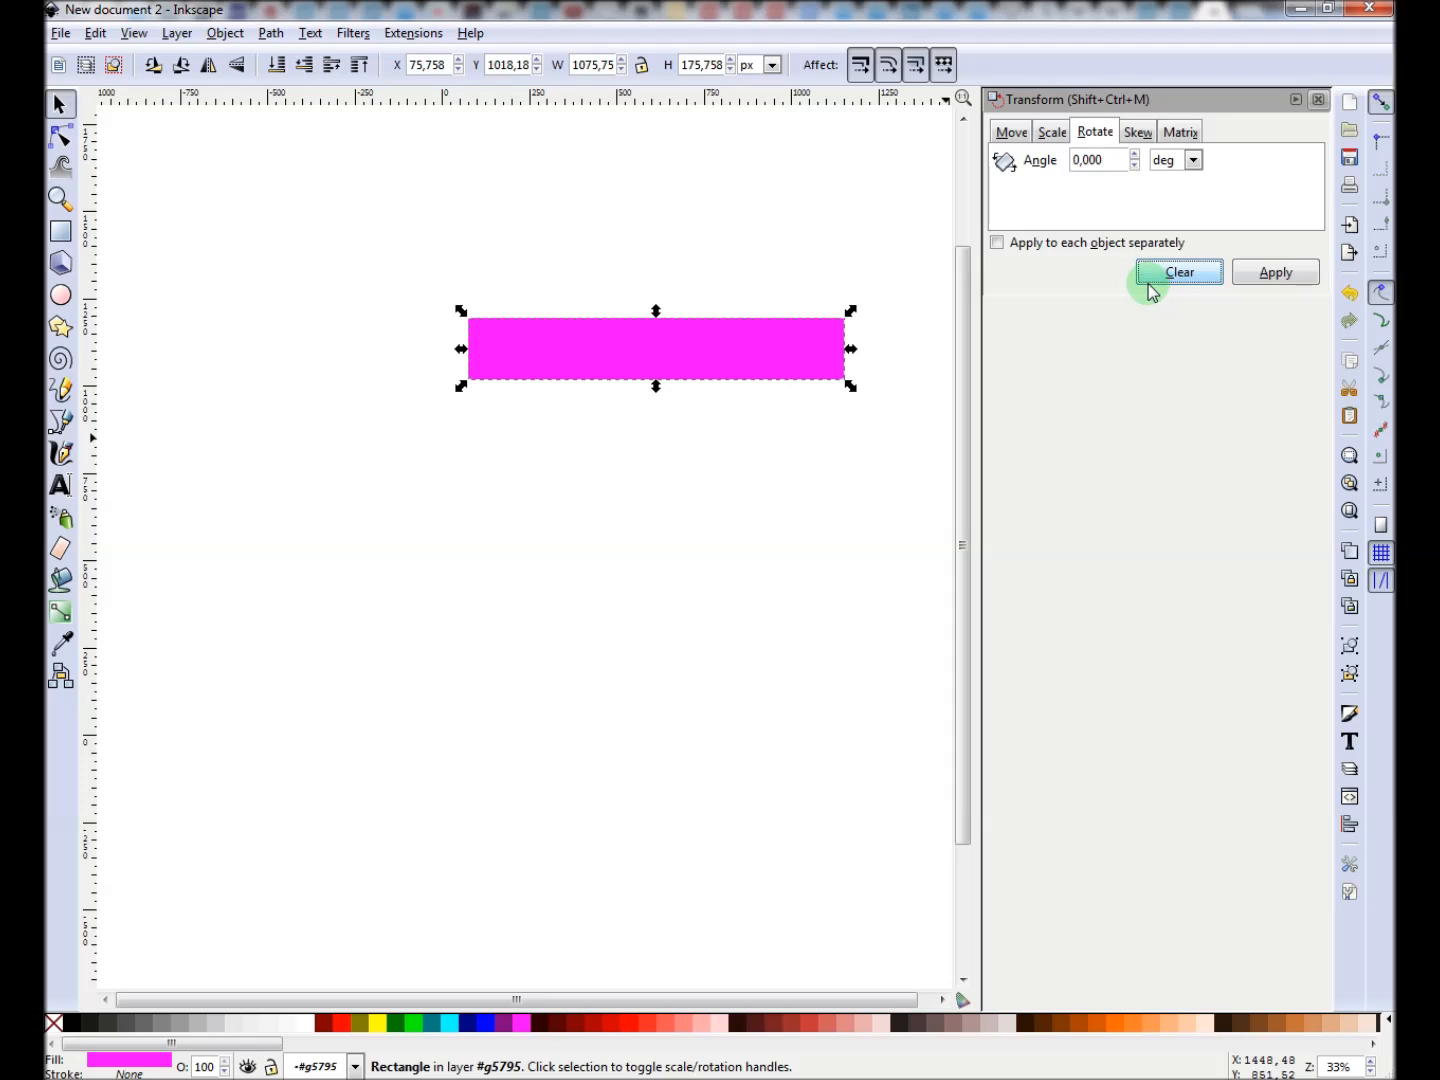
pyautogui.doubleClick(1088, 160)
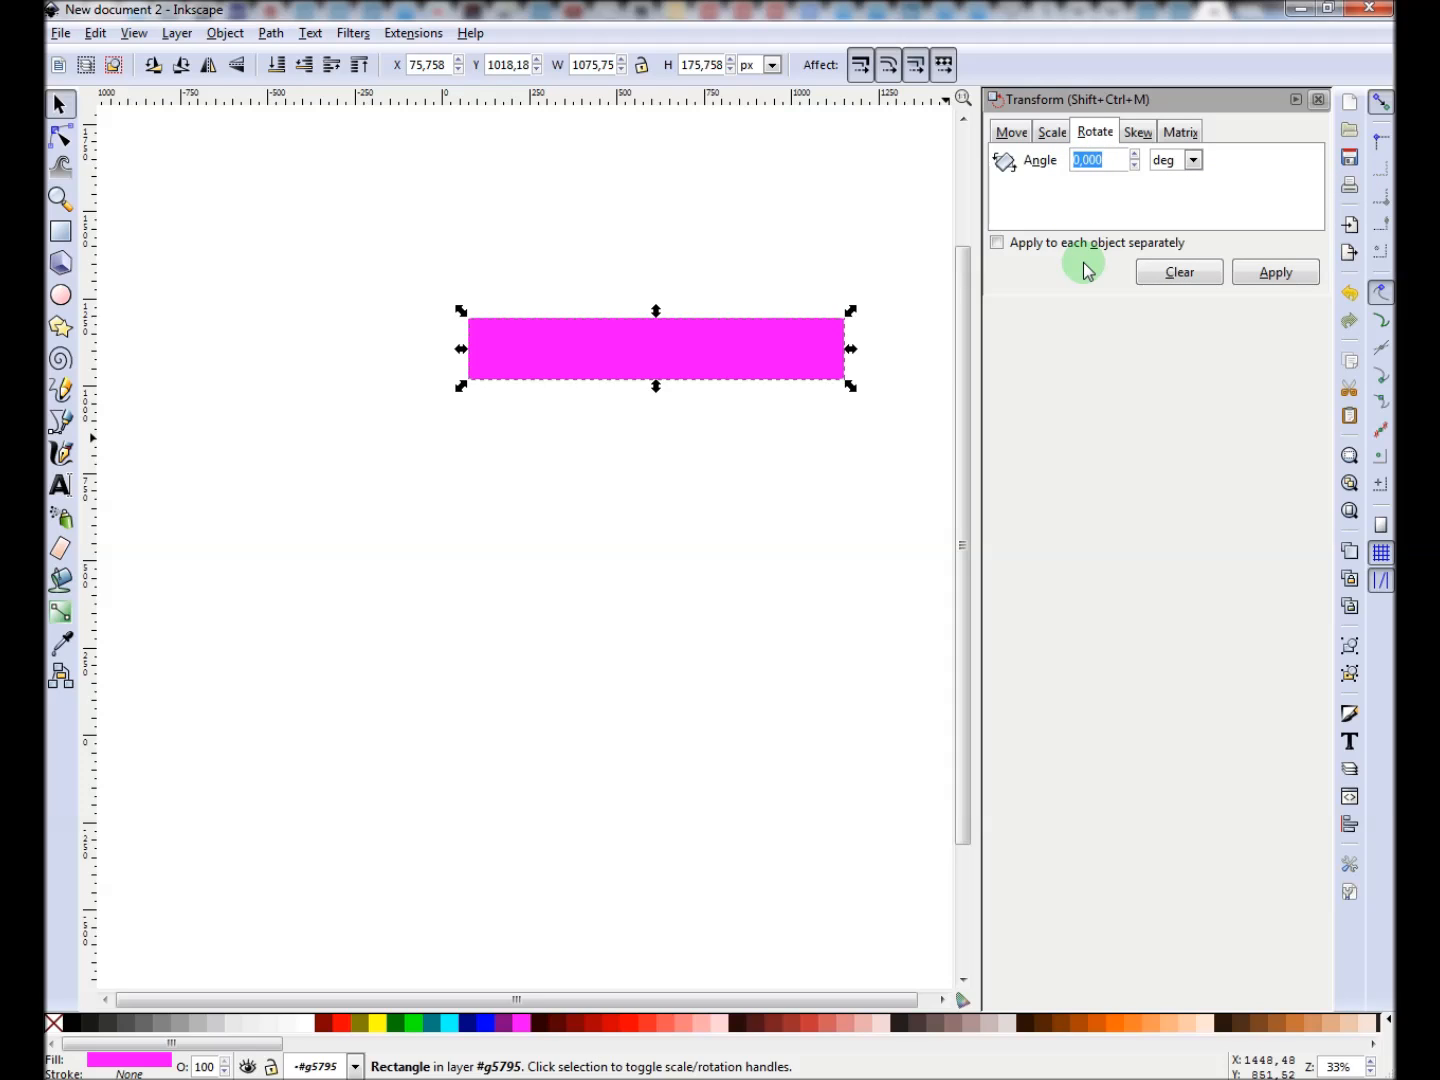
pyautogui.click(791, 359)
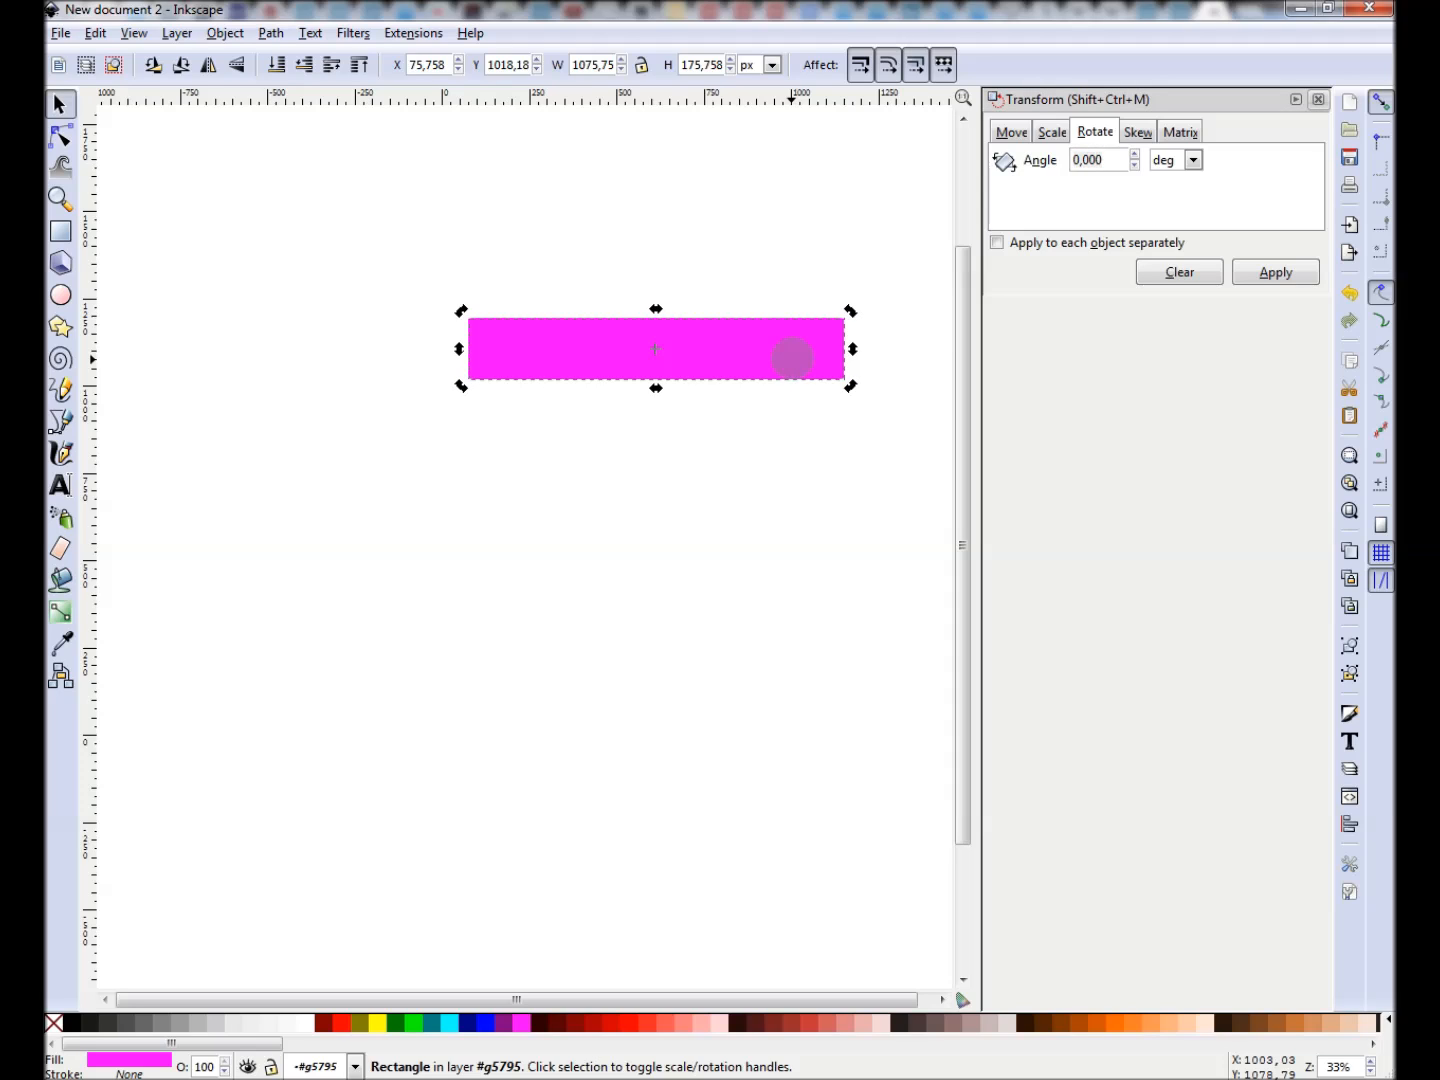
pyautogui.press('ctrl')
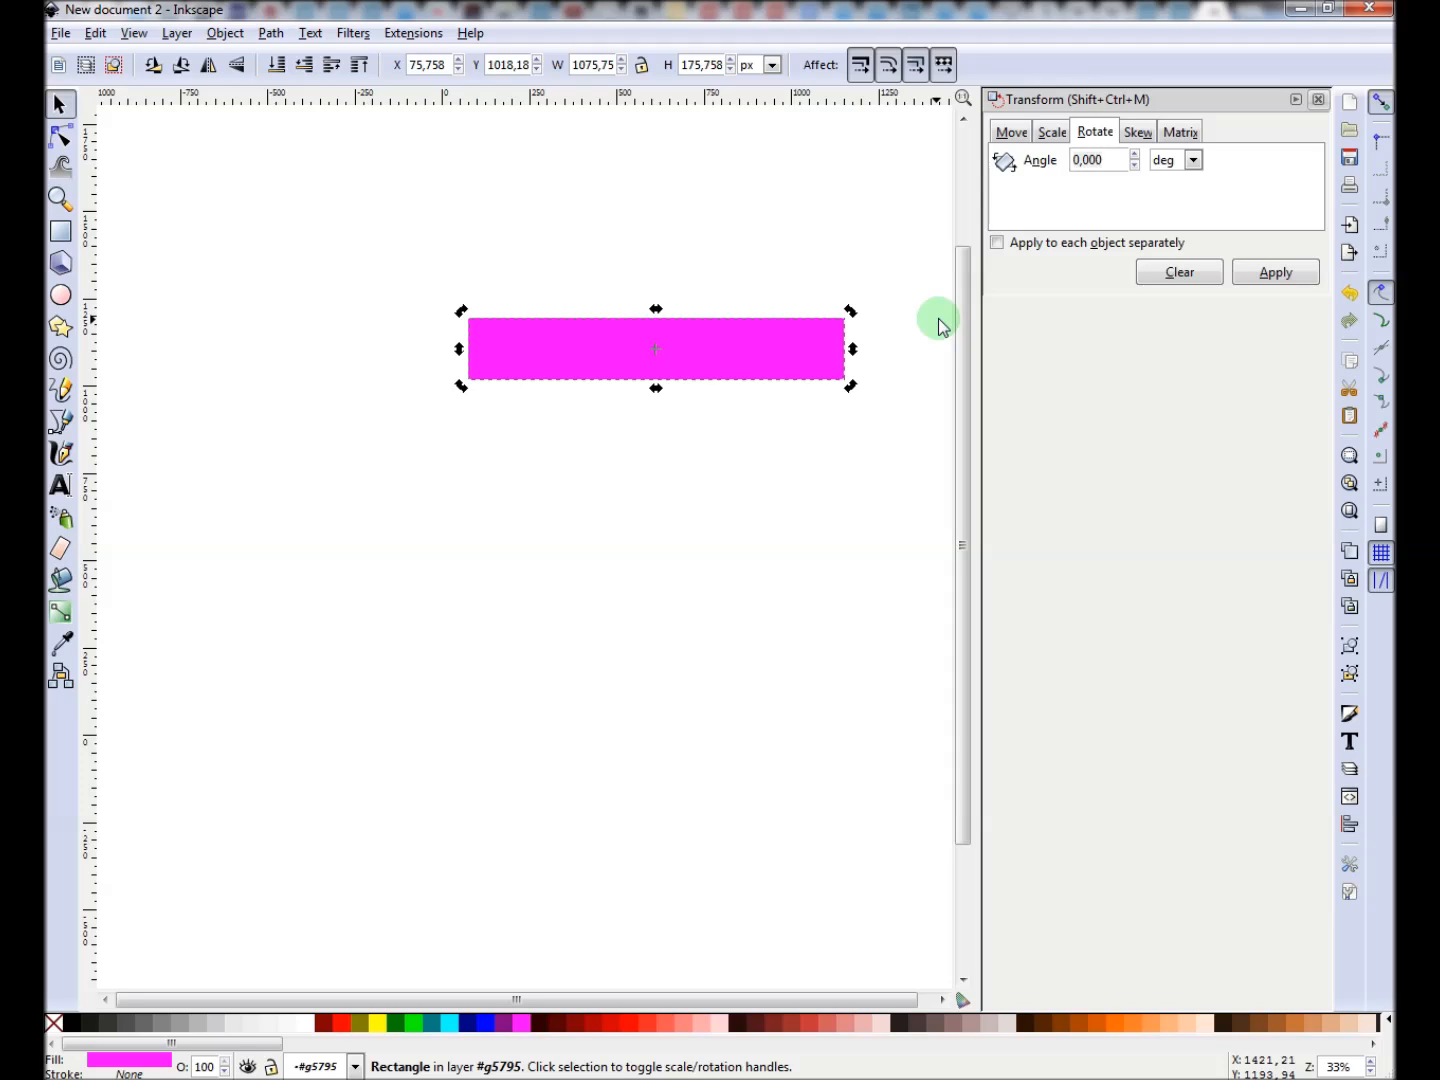
# Step: Rotate the duplicate by 10 degrees, and repeat duplicating and rotating twice to fan out copies at 20 and 30 degrees
pyautogui.click(1082, 167)
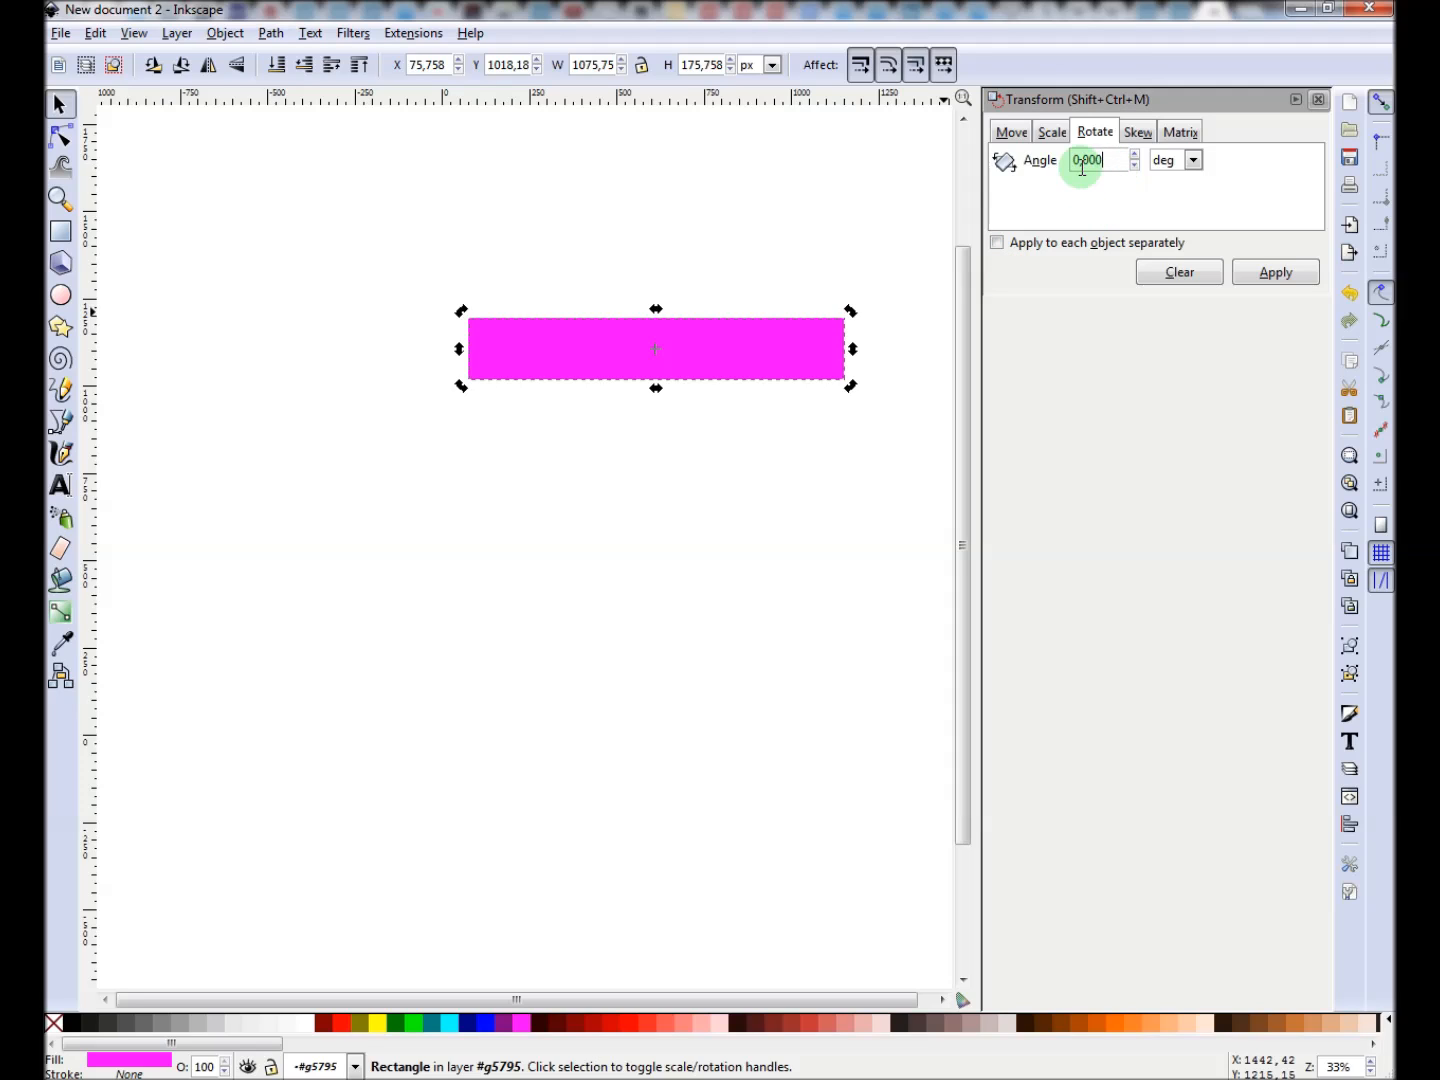
pyautogui.doubleClick(1082, 167)
pyautogui.write('10')
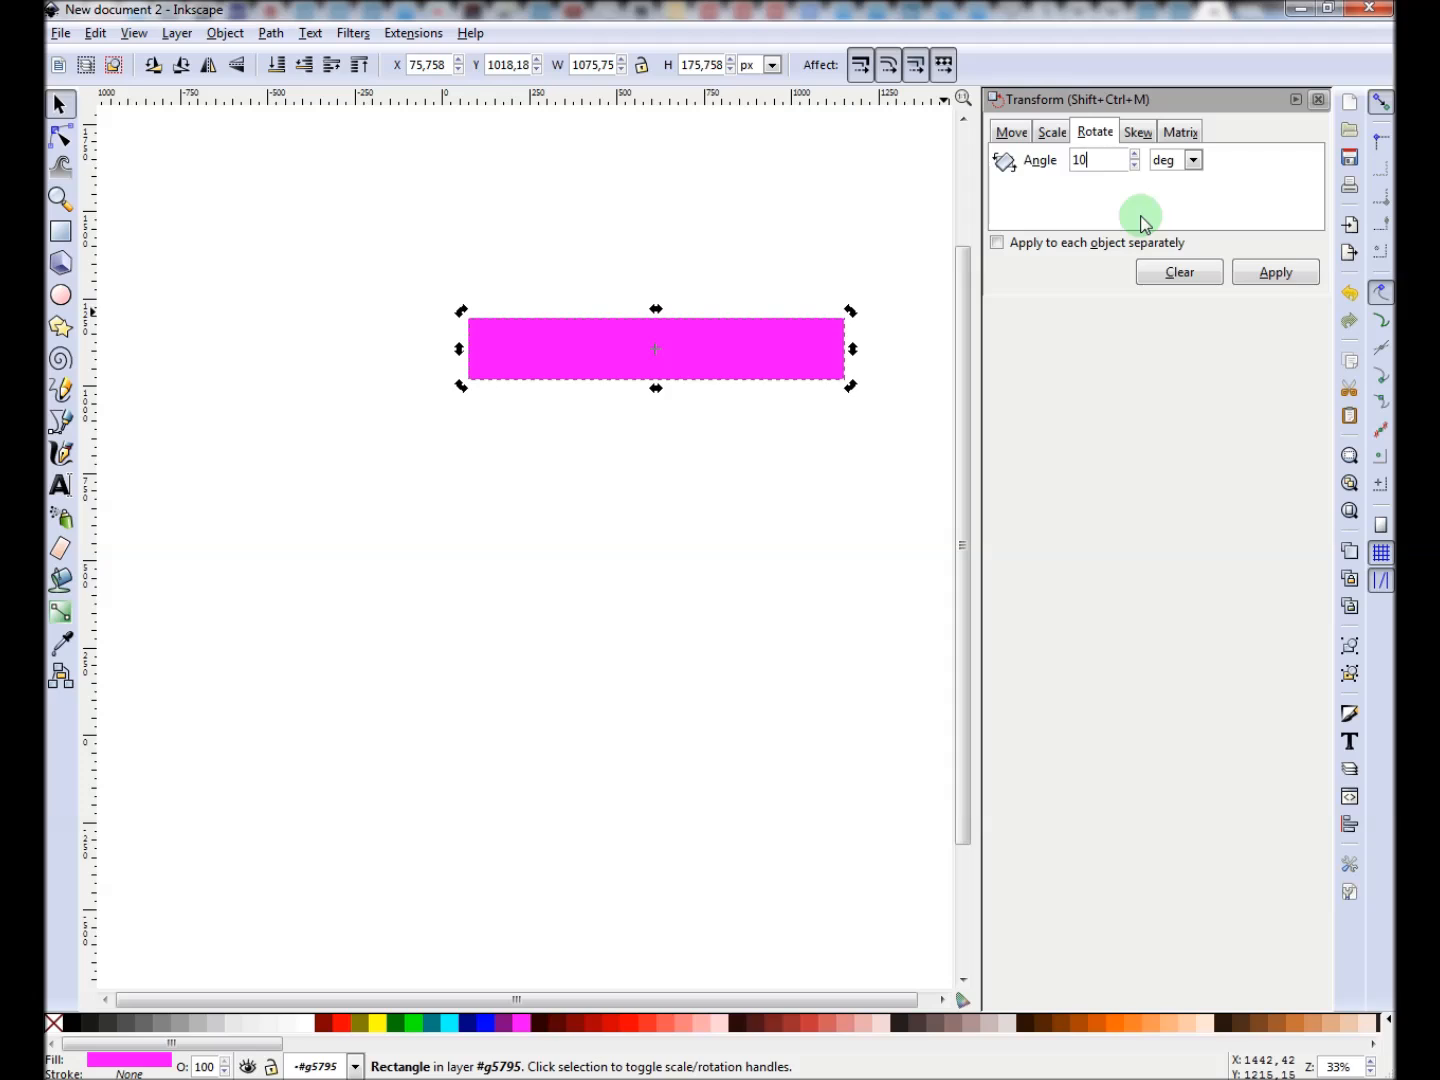
pyautogui.click(1277, 274)
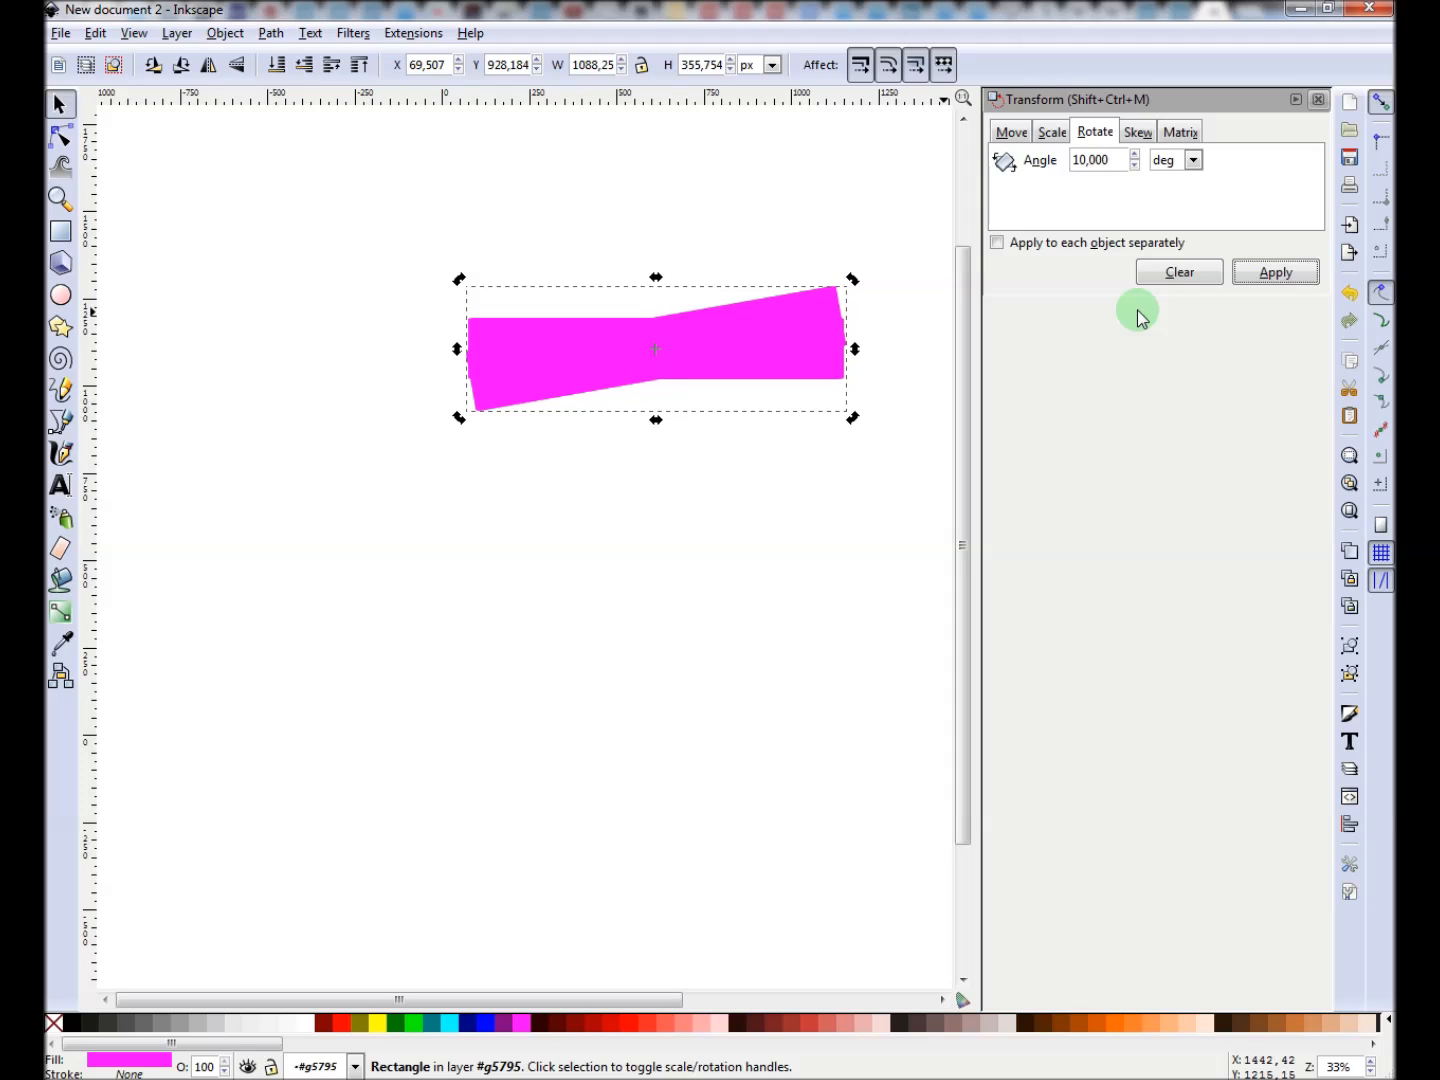
pyautogui.click(1295, 274)
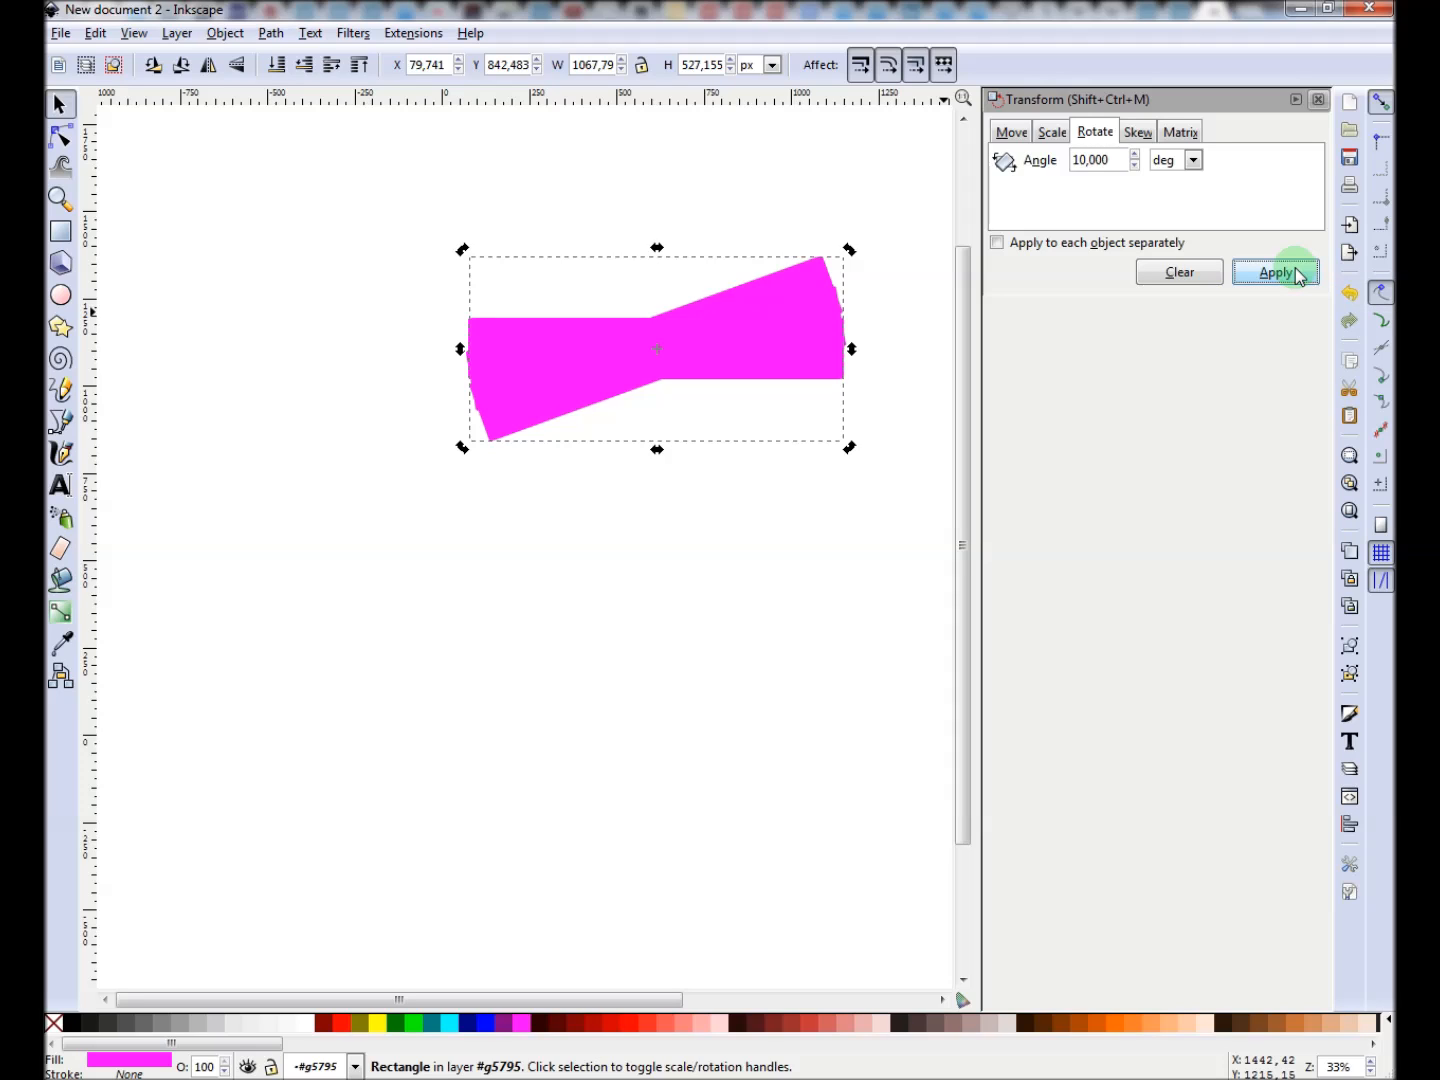
pyautogui.click(1296, 274)
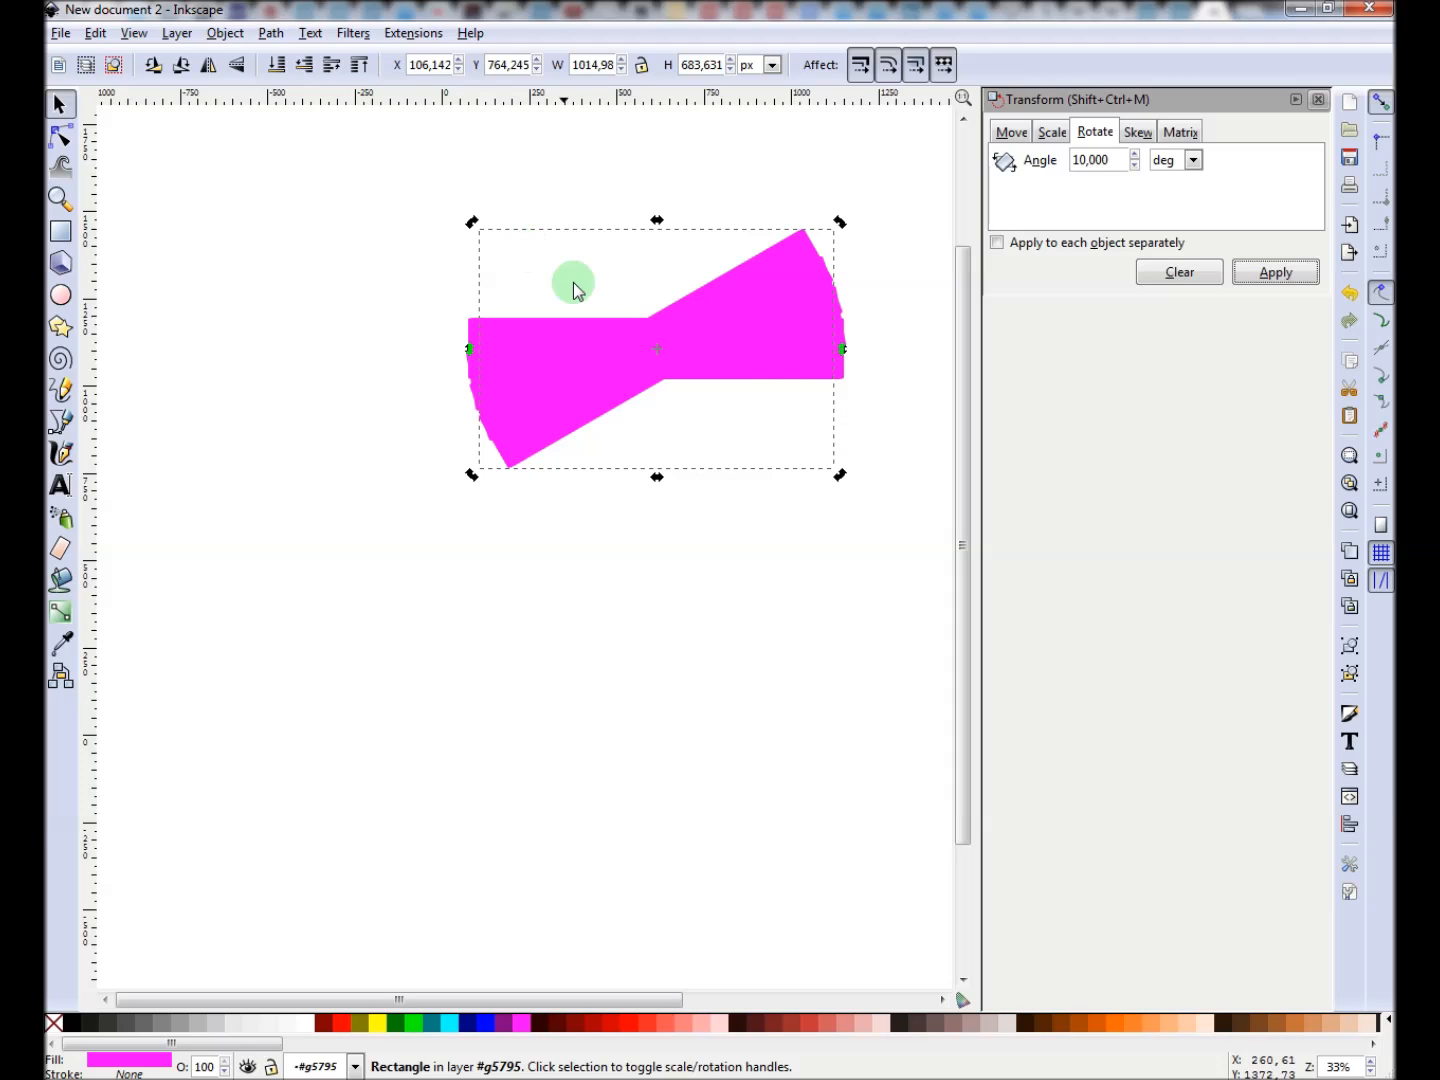
# Step: Select all the objects making up the Inkscape kennsla logo and fit the selection in view
pyautogui.click(943, 1000)
pyautogui.click(943, 1000)
pyautogui.click(943, 1000)
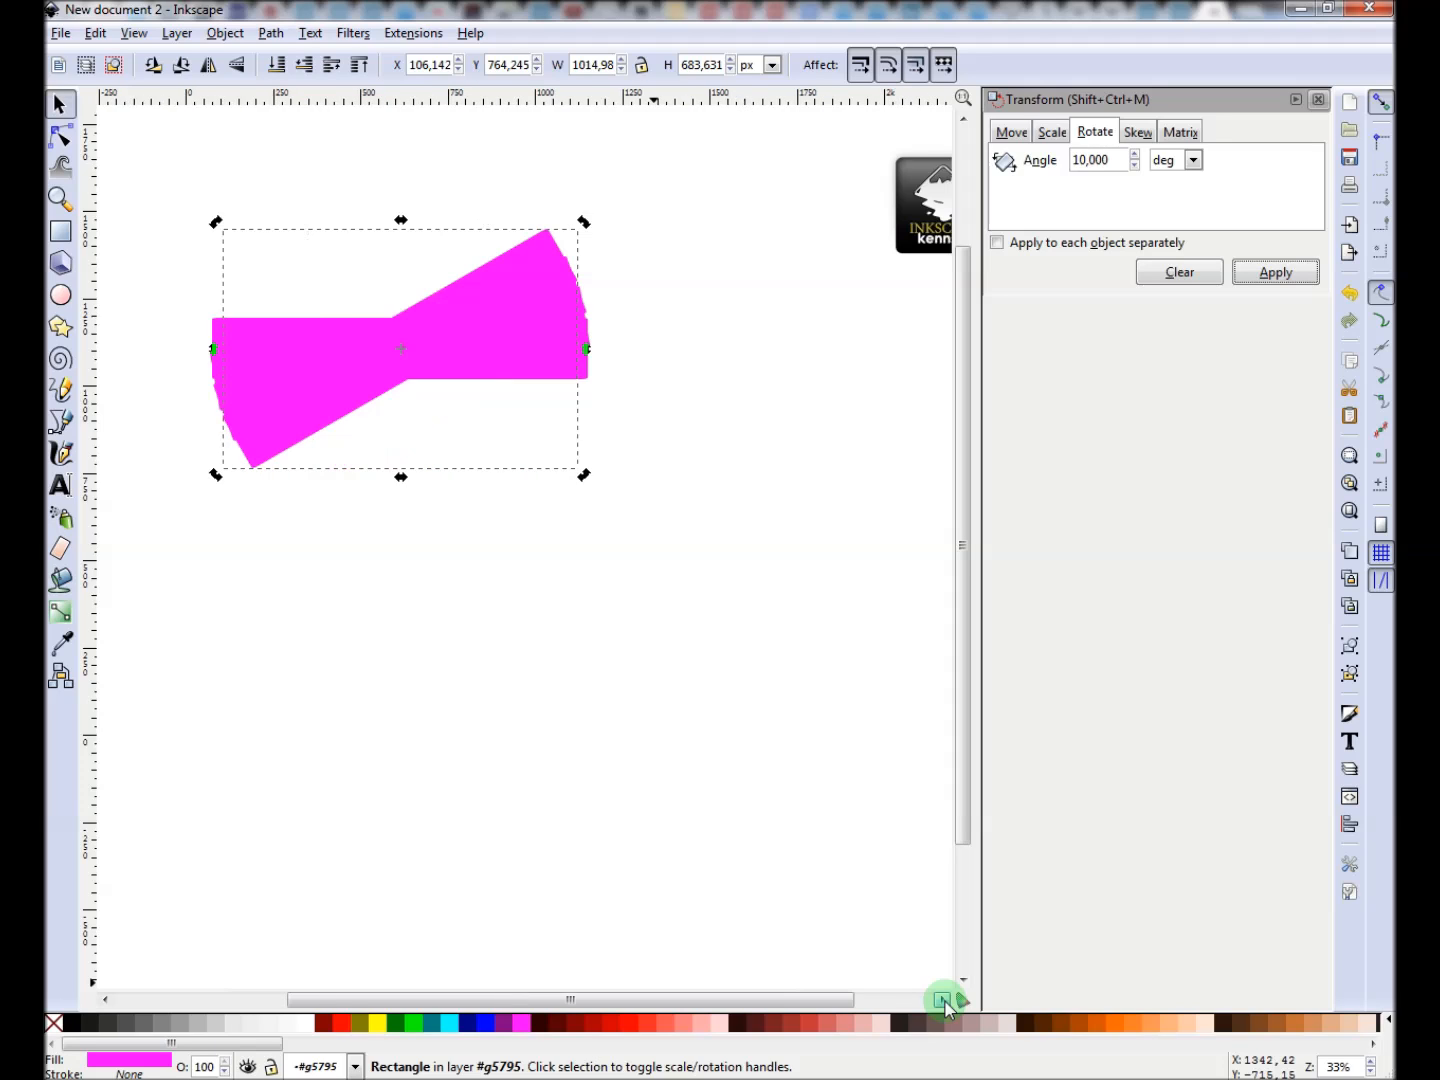
pyautogui.click(943, 1000)
pyautogui.moveTo(754, 131); pyautogui.dragTo(932, 334)
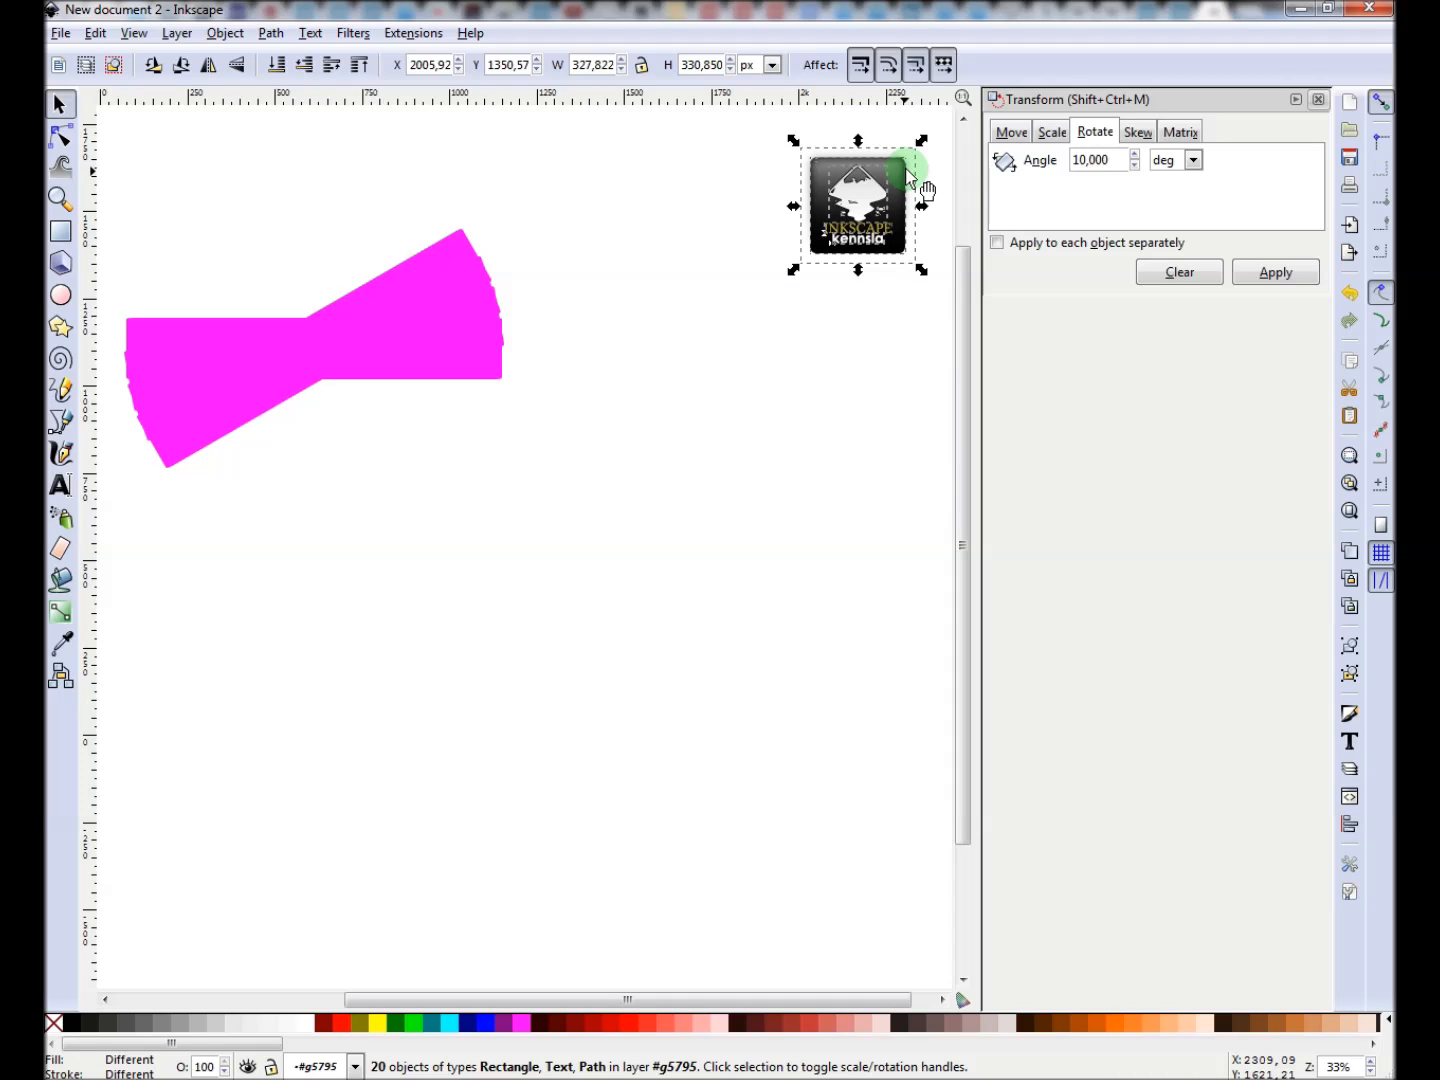
pyautogui.click(941, 999)
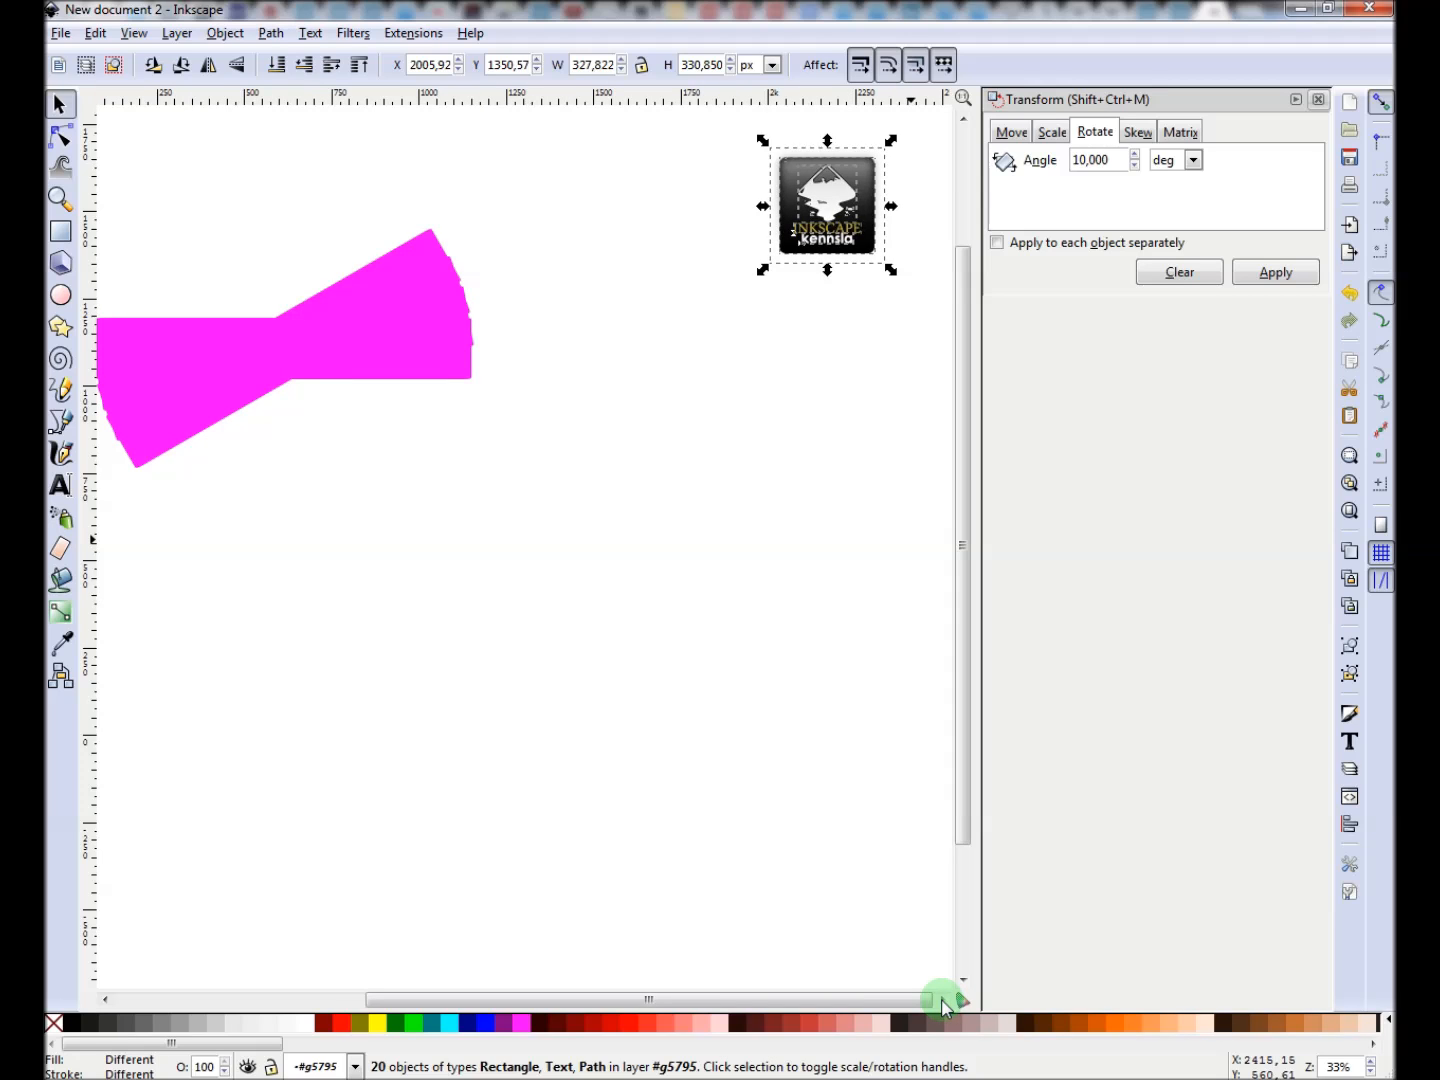
pyautogui.press('3')
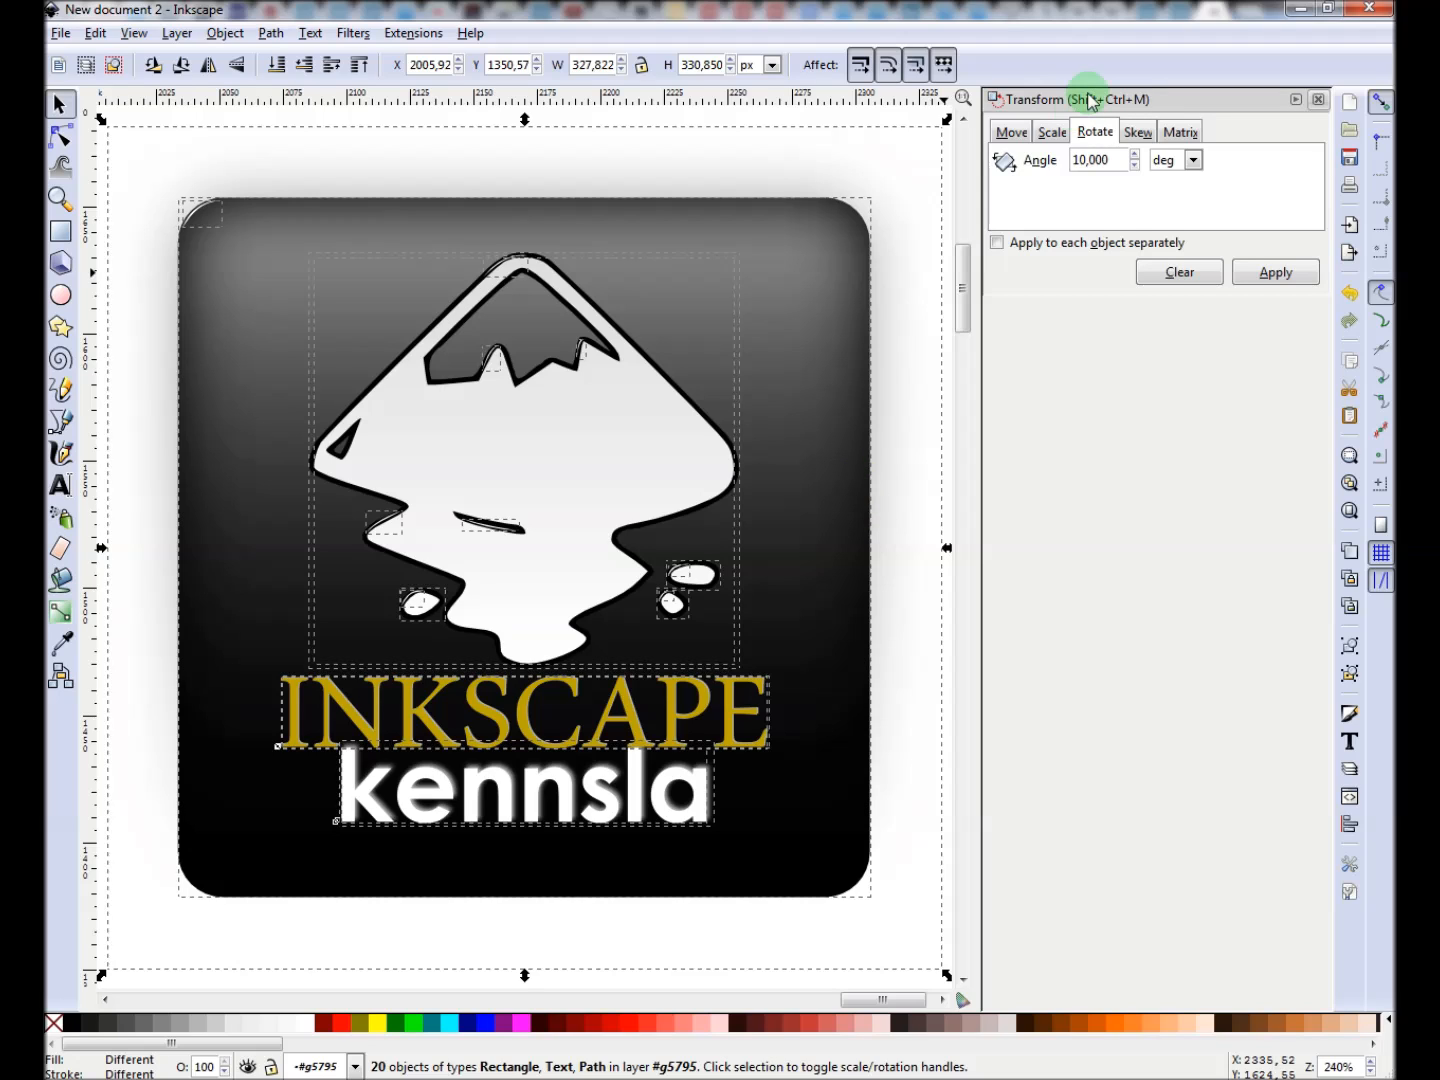
# Step: Try rotating the selected logo by 10 degrees as a whole, and undo the rotation
pyautogui.click(1257, 280)
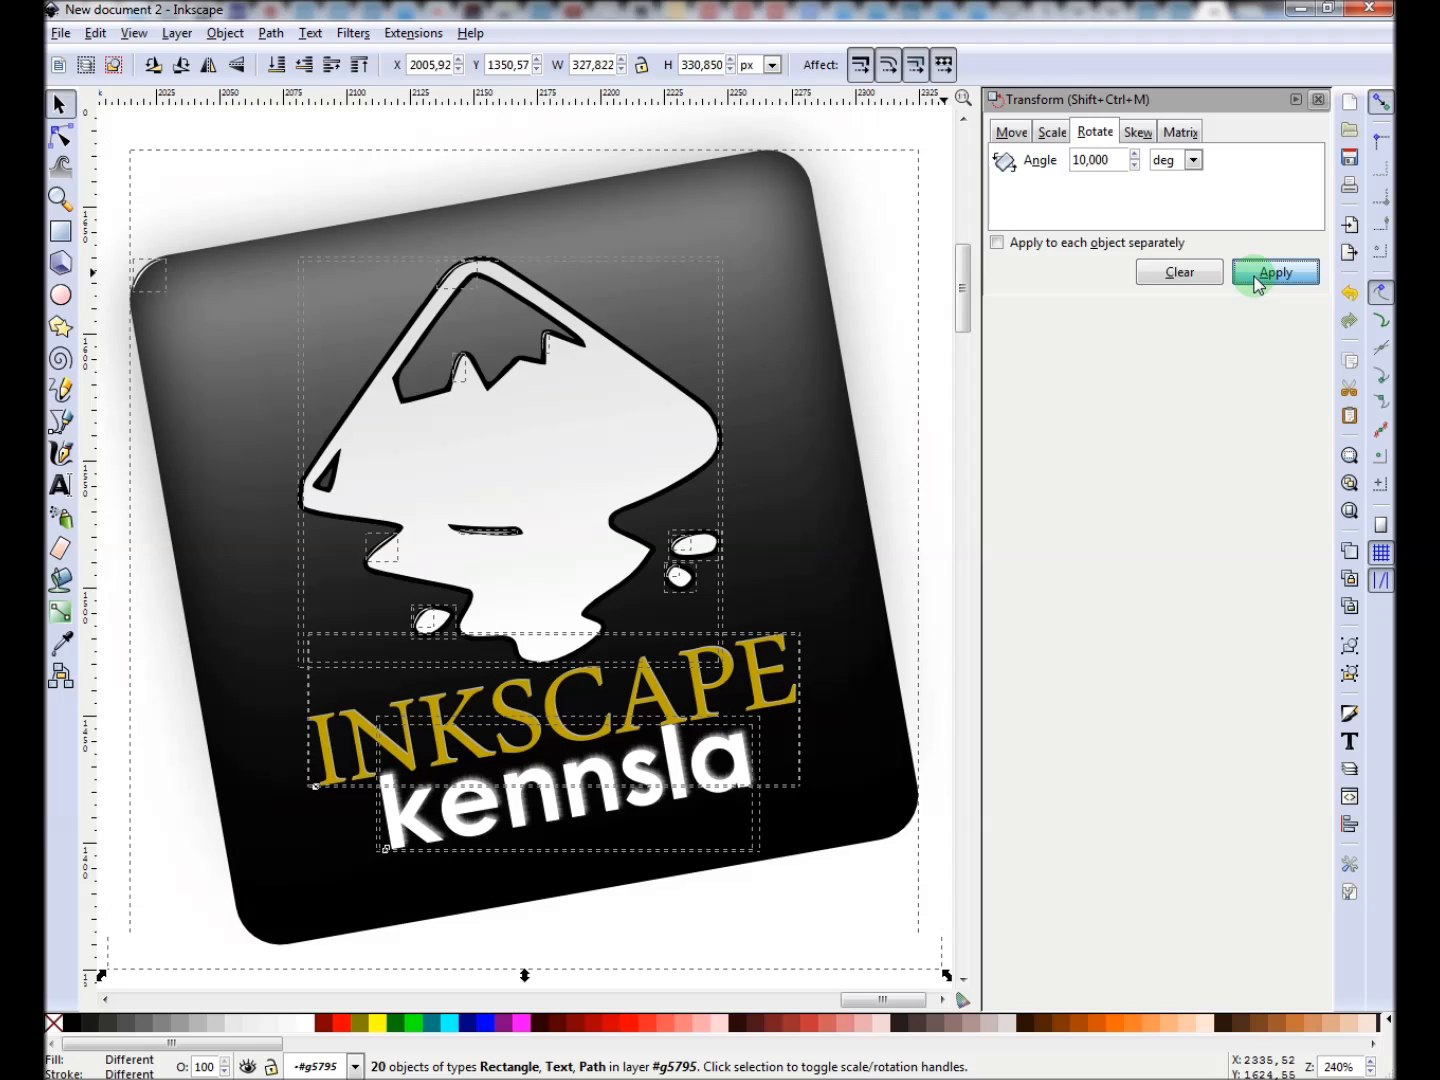
pyautogui.hotkey('ctrl', 'z')
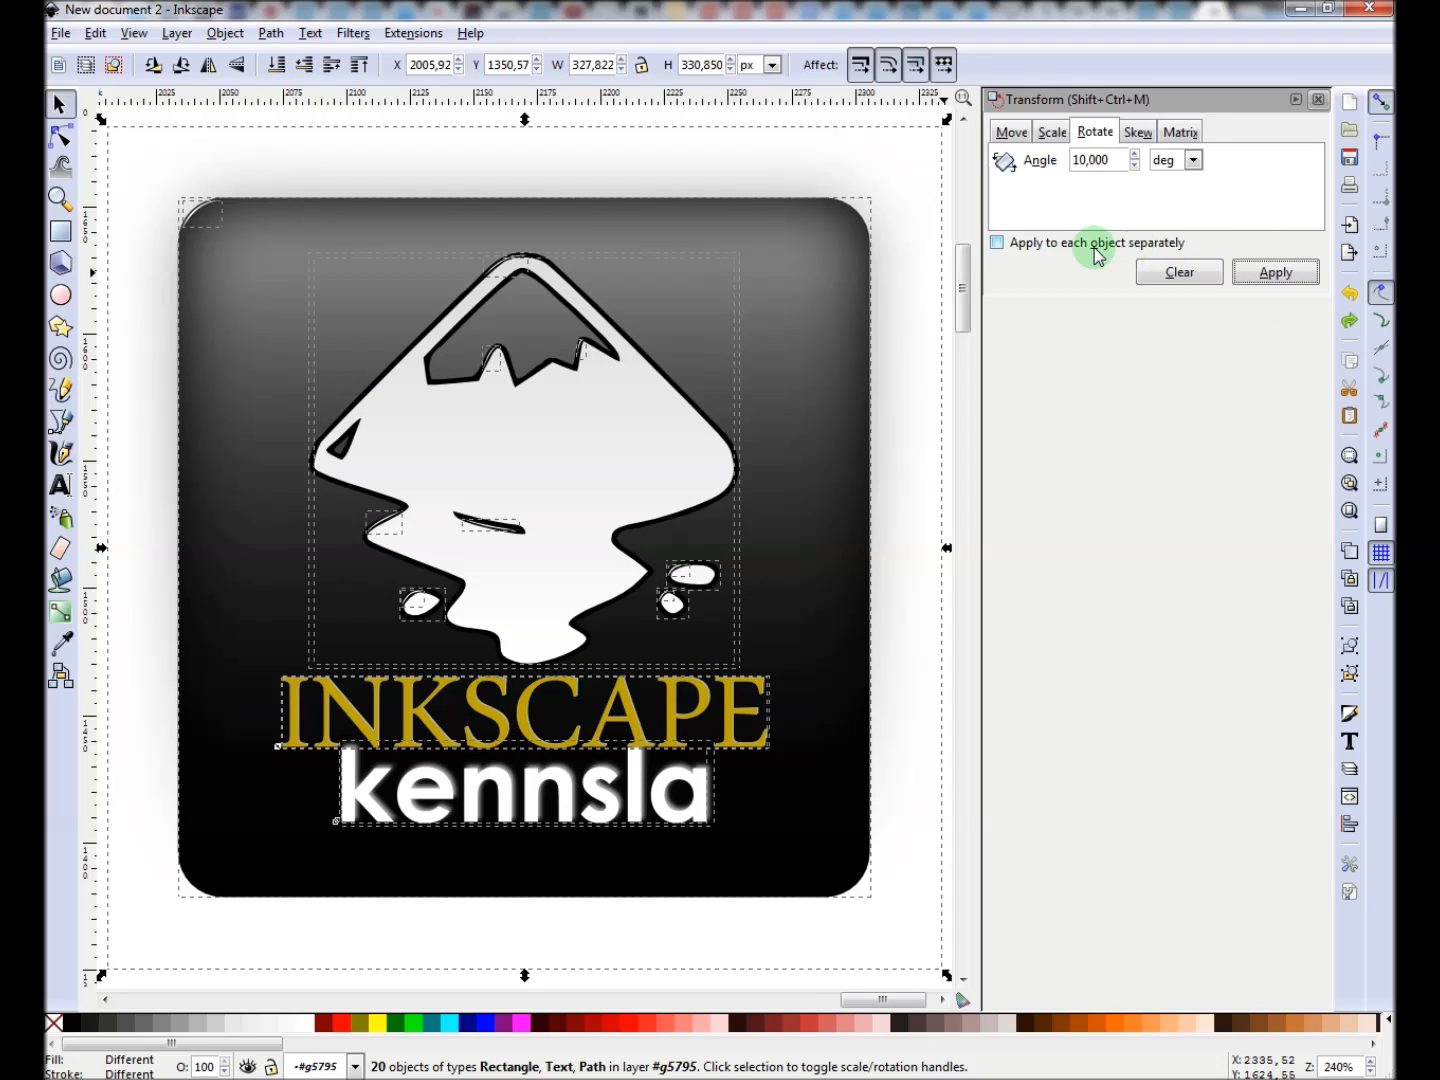
# Step: Try rotating the logo's objects by 10 degrees with the transformation applied to each object separately, and undo it
pyautogui.click(1024, 250)
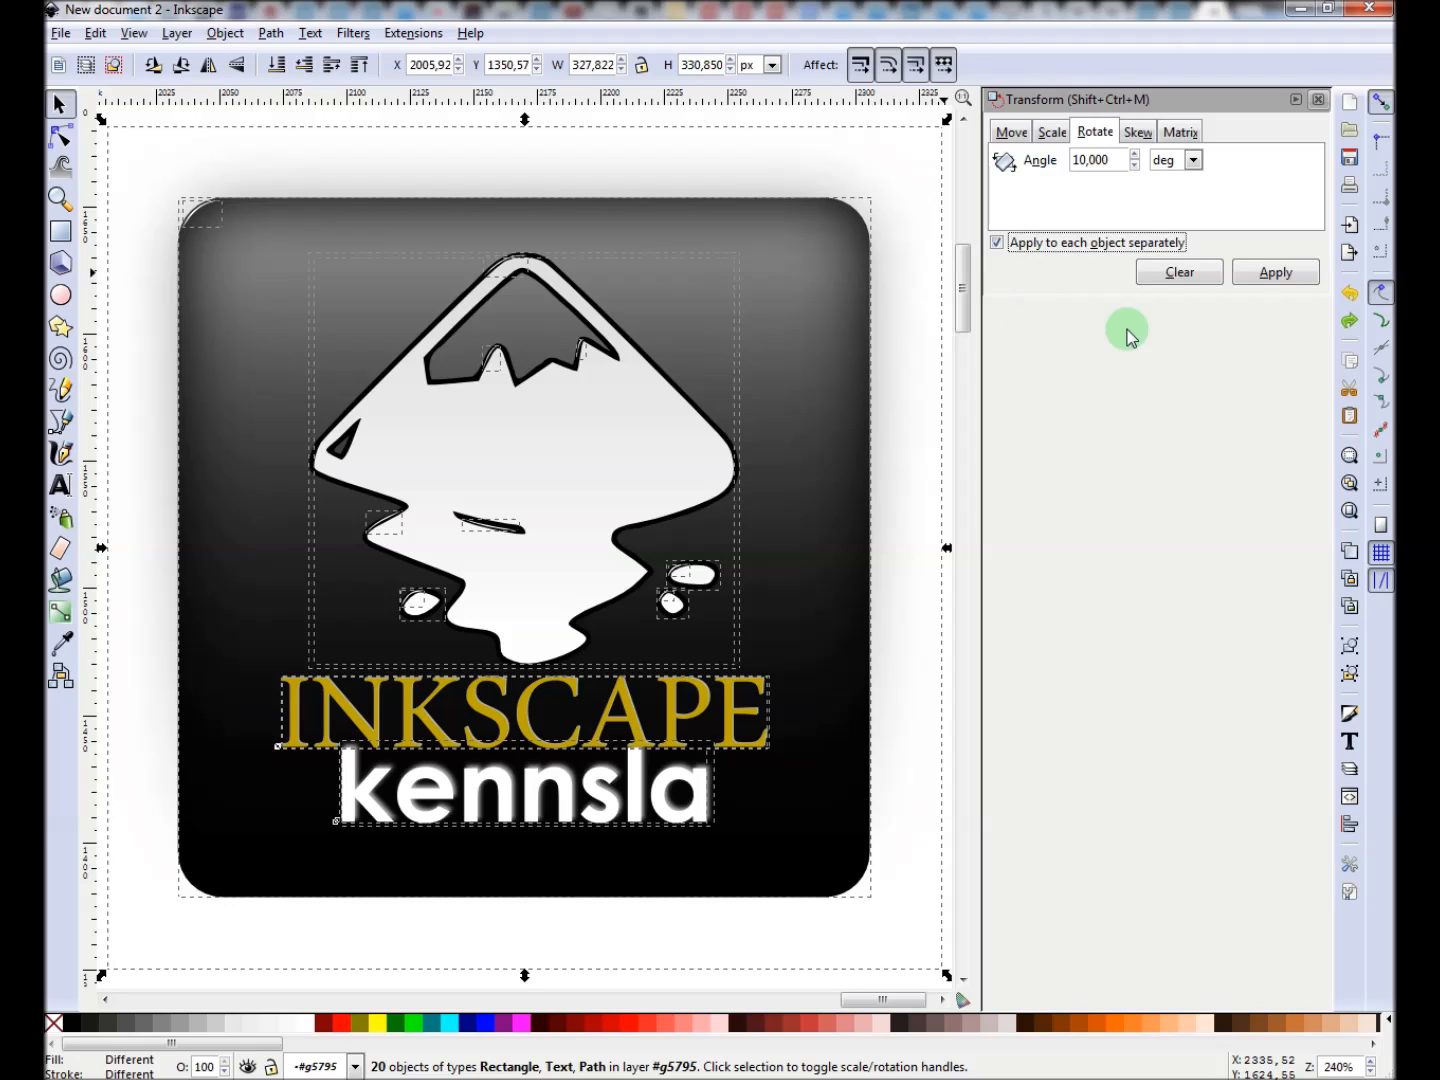
pyautogui.click(1275, 276)
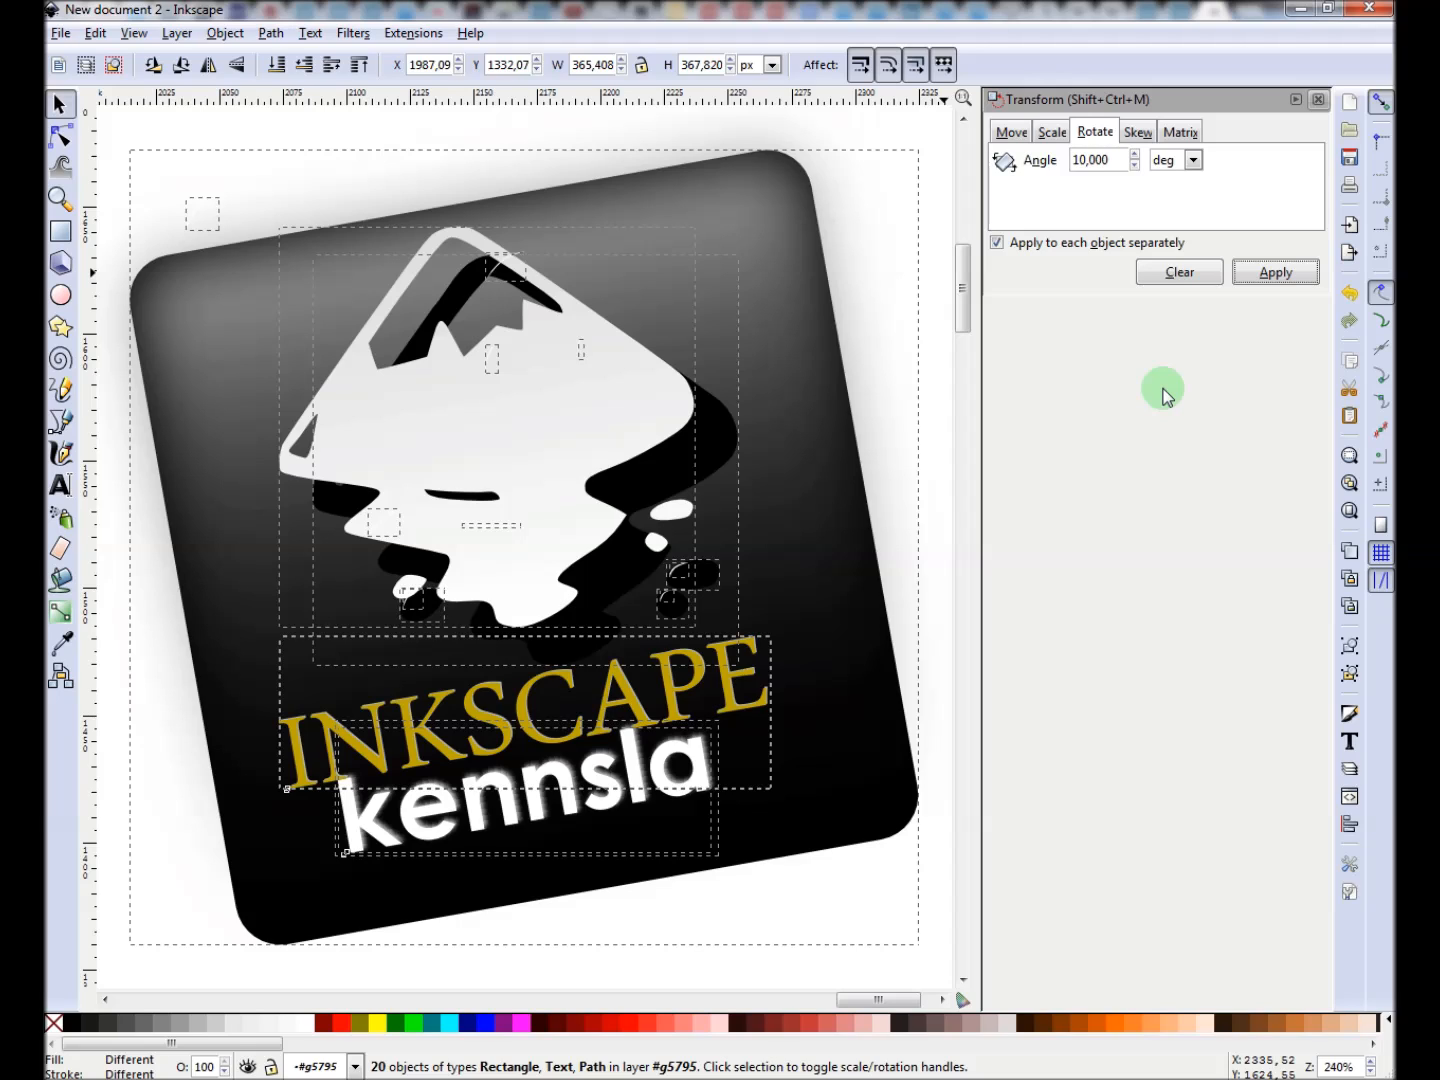
pyautogui.hotkey('ctrl', 'z')
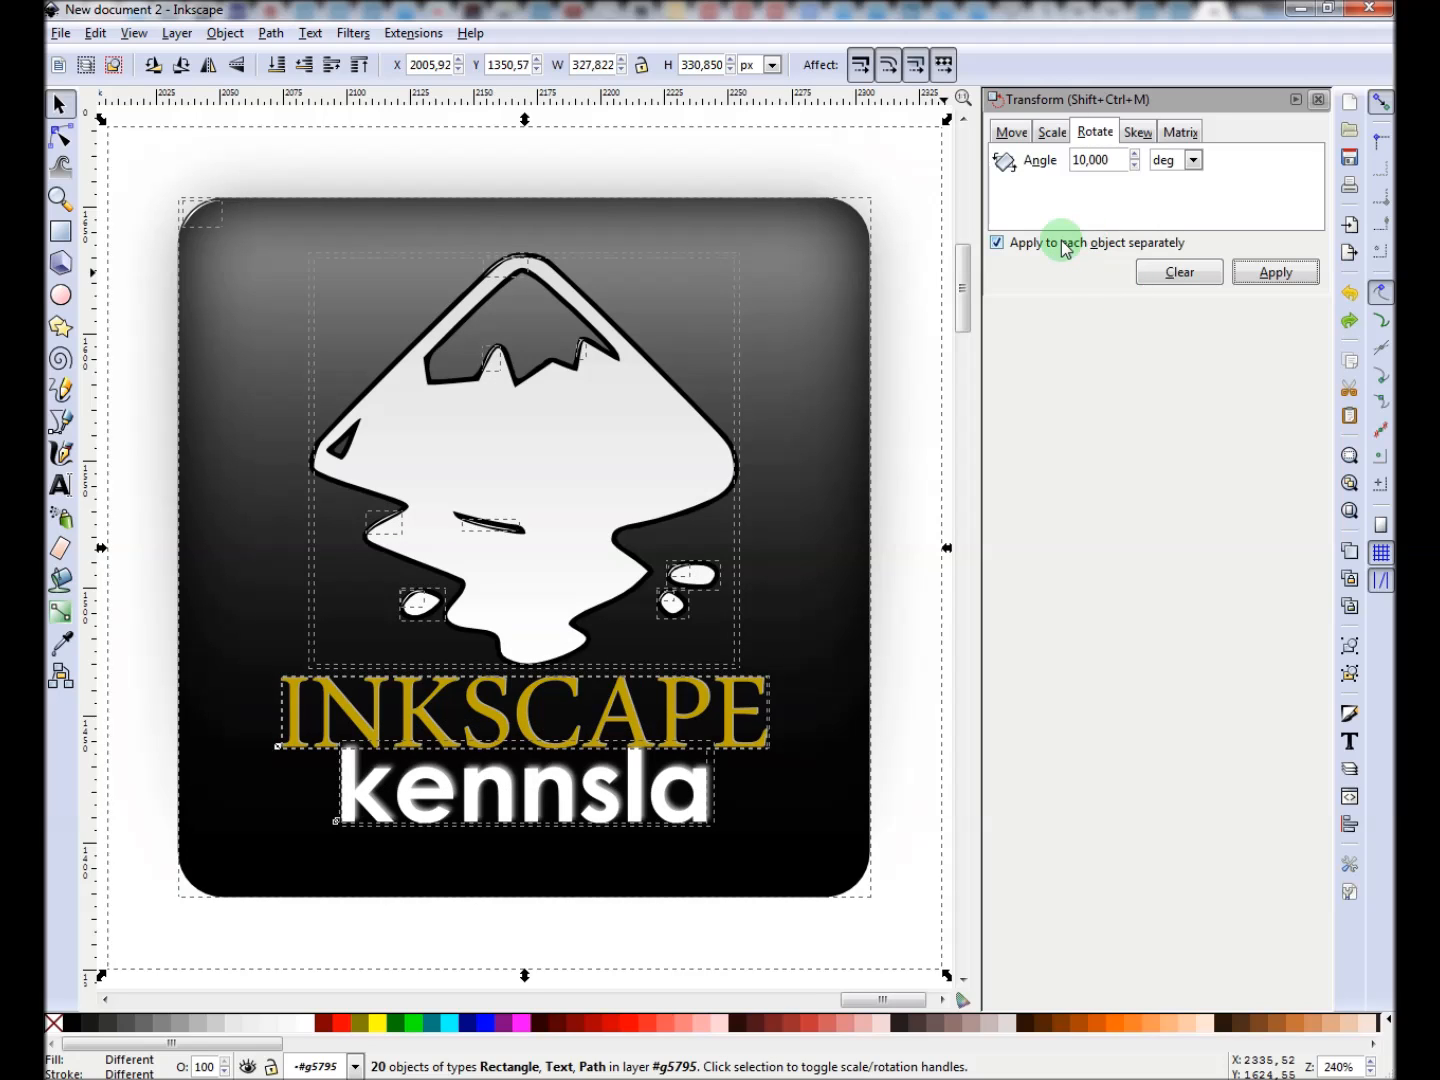
# Step: Turn off applying the transformation to each object separately and rotate the whole logo by 10 degrees
pyautogui.click(1061, 242)
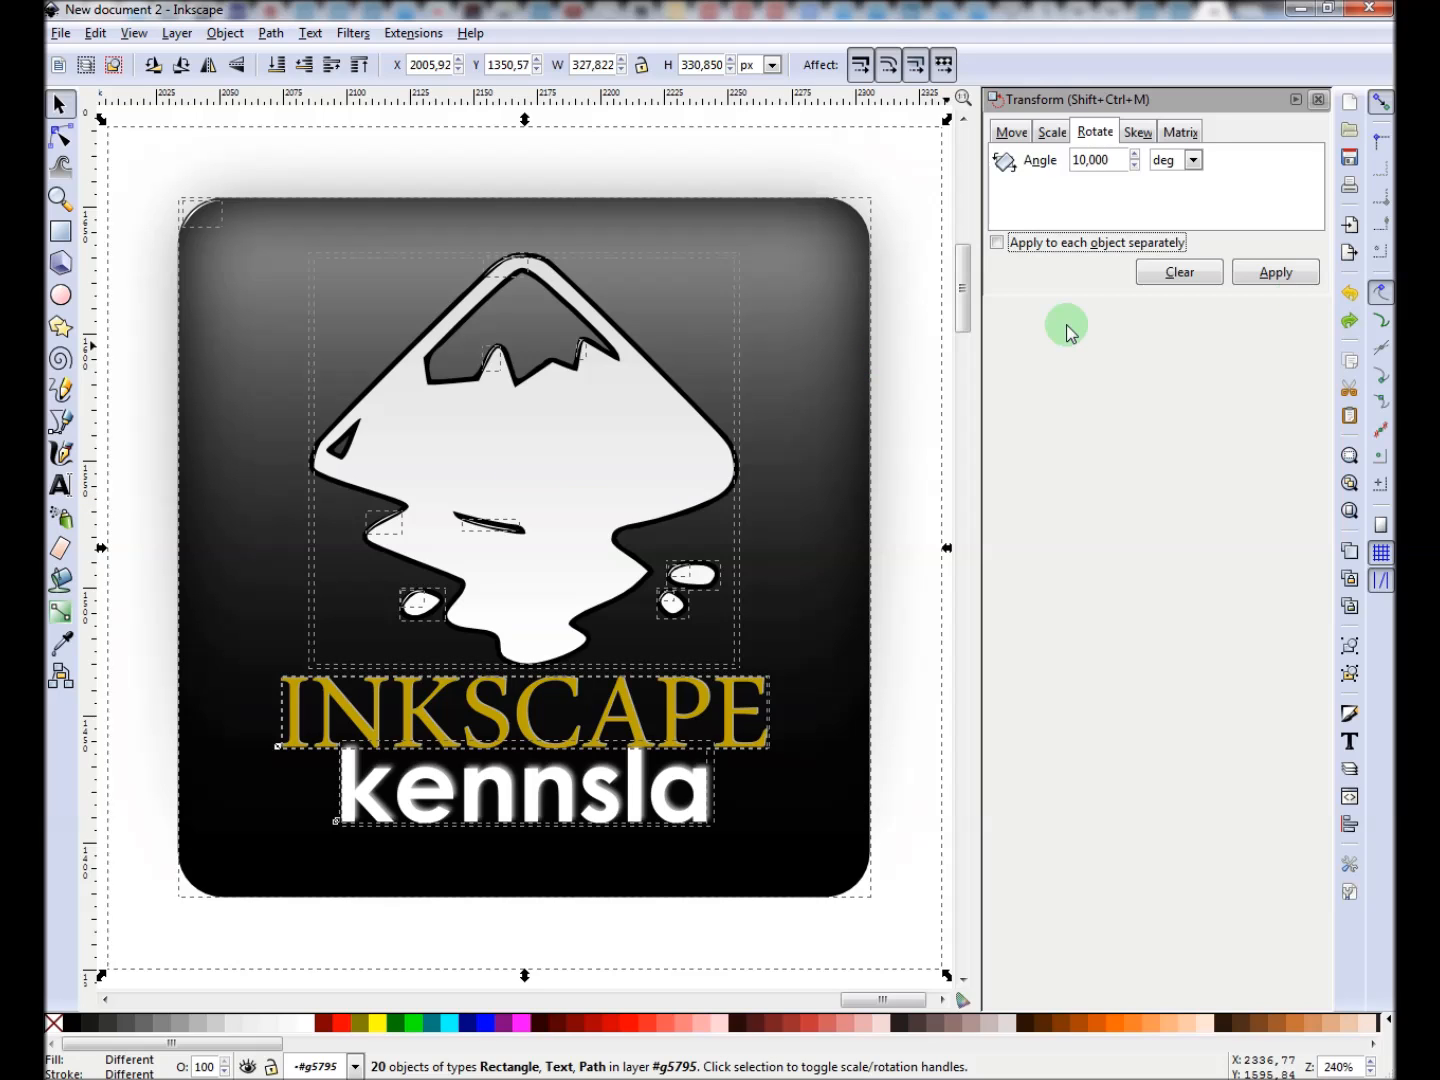
pyautogui.click(1275, 273)
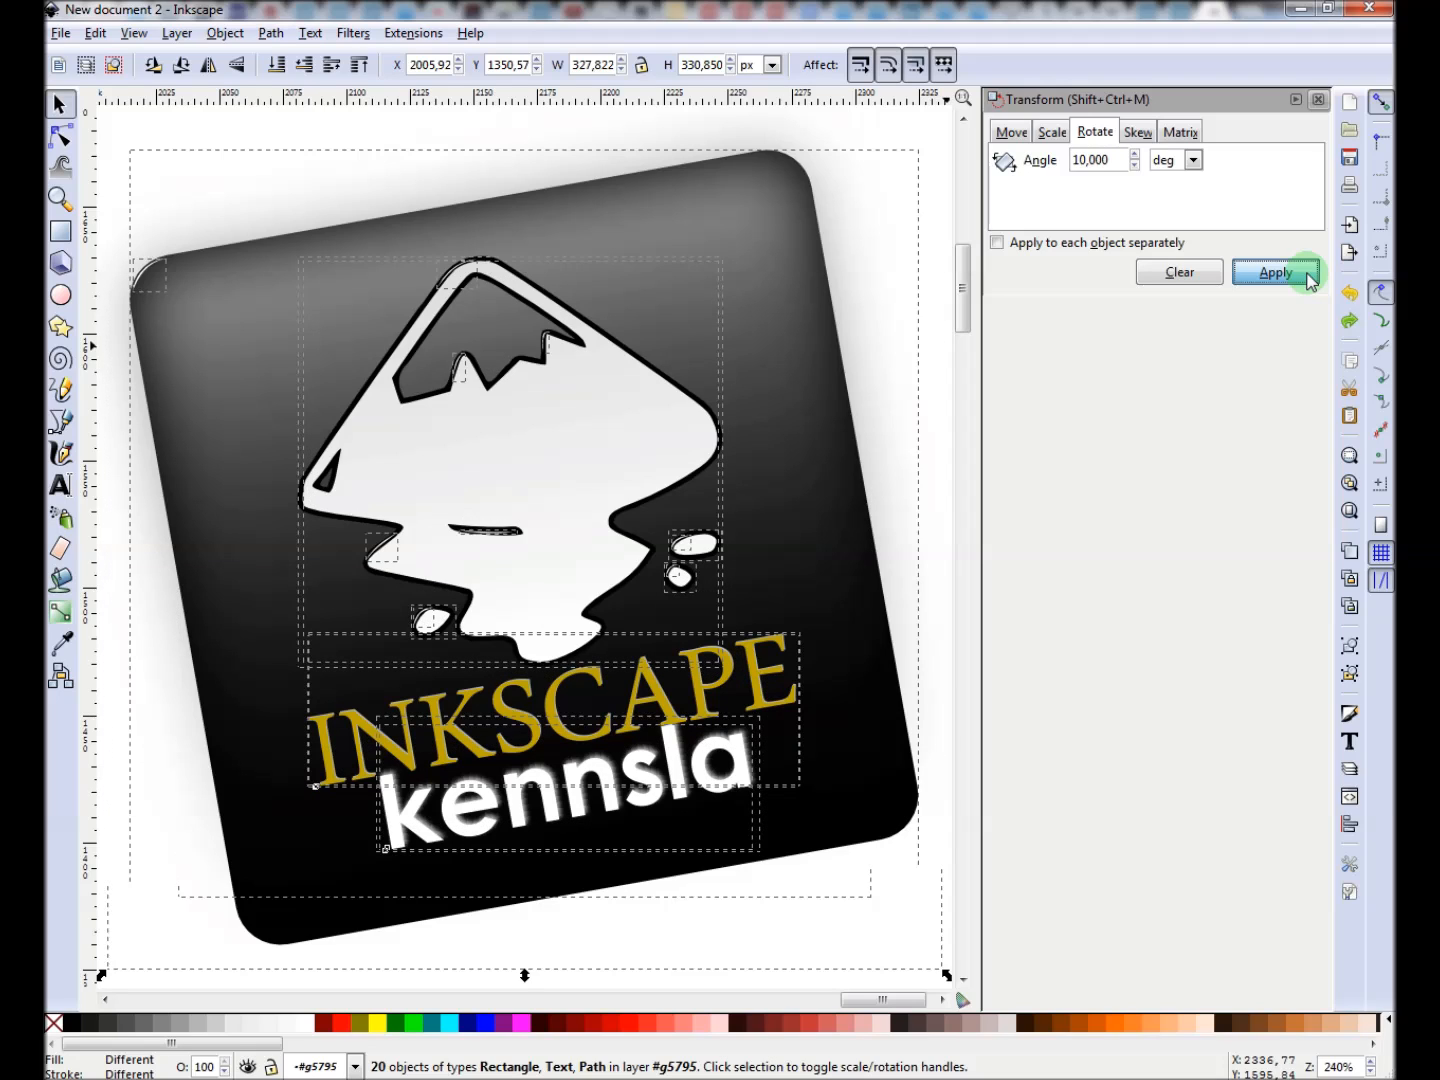
pyautogui.click(1308, 278)
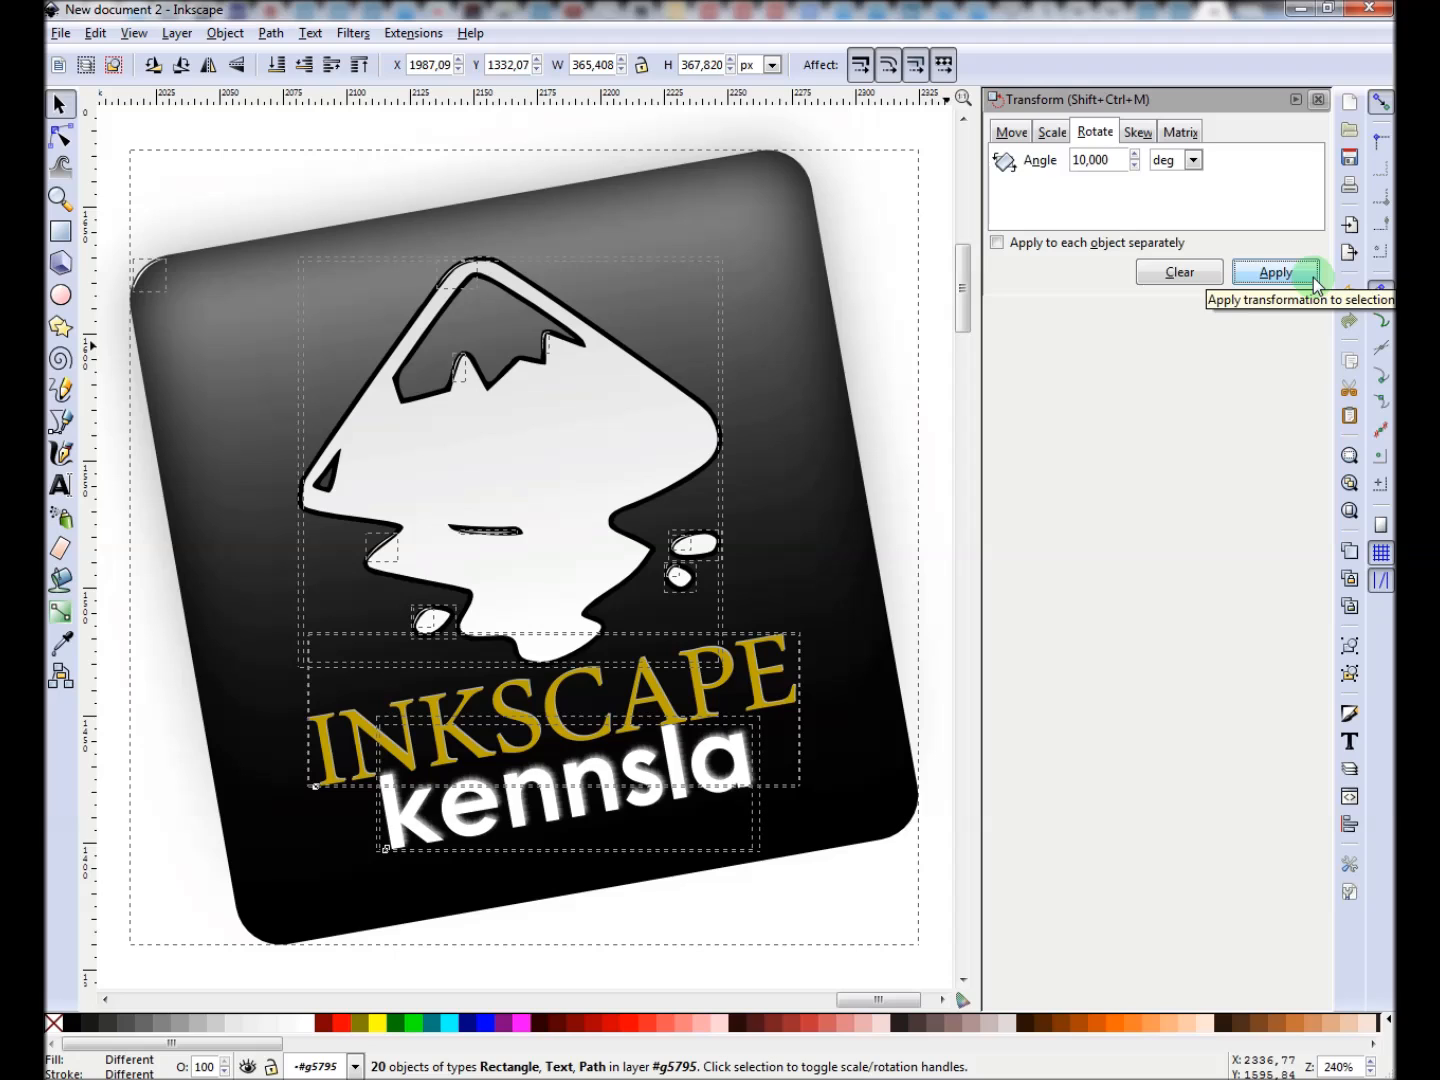